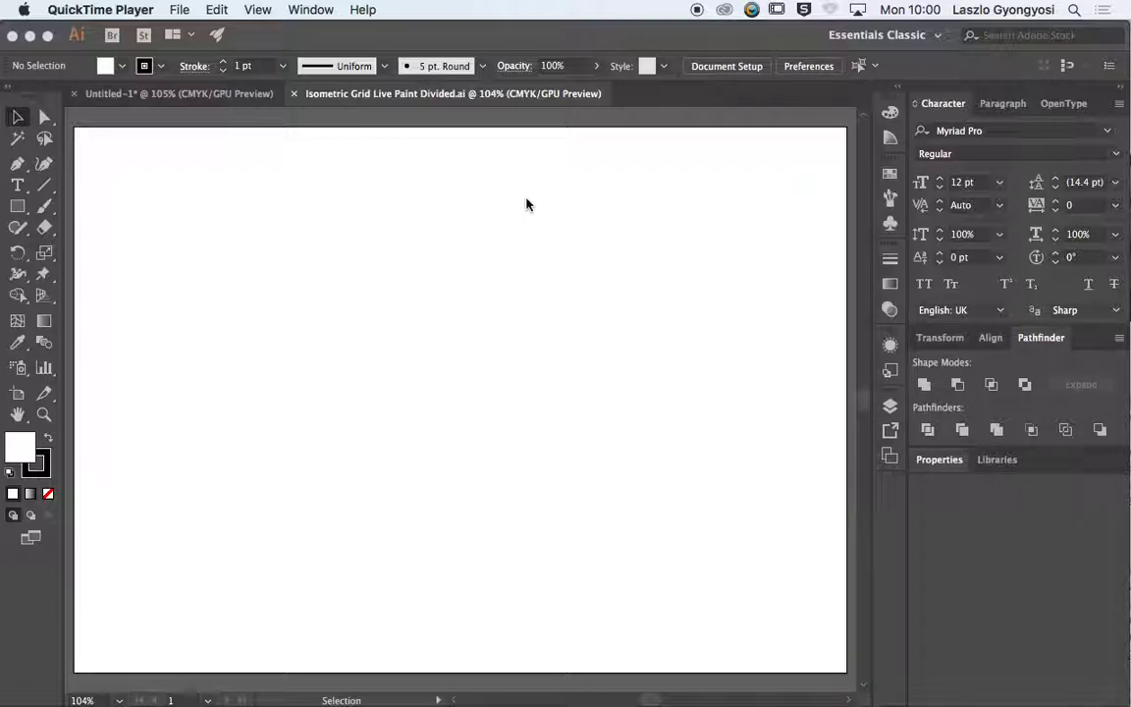
Create a new A4 print document in landscape orientation.
click(8, 197)
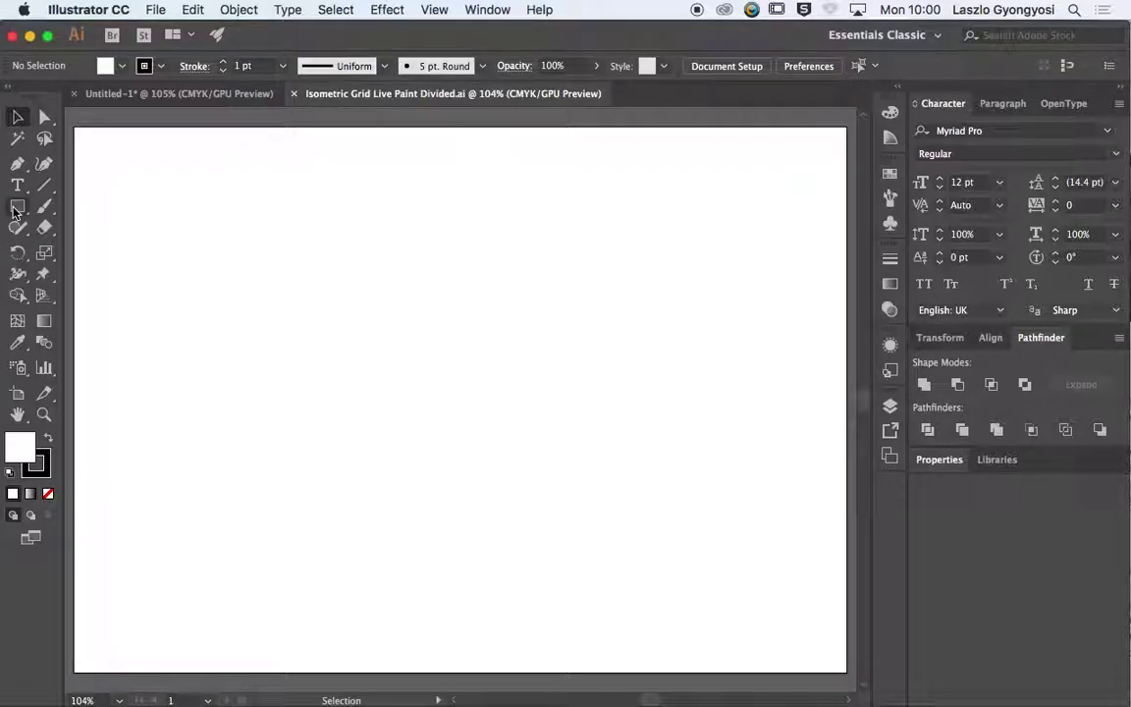
click(18, 206)
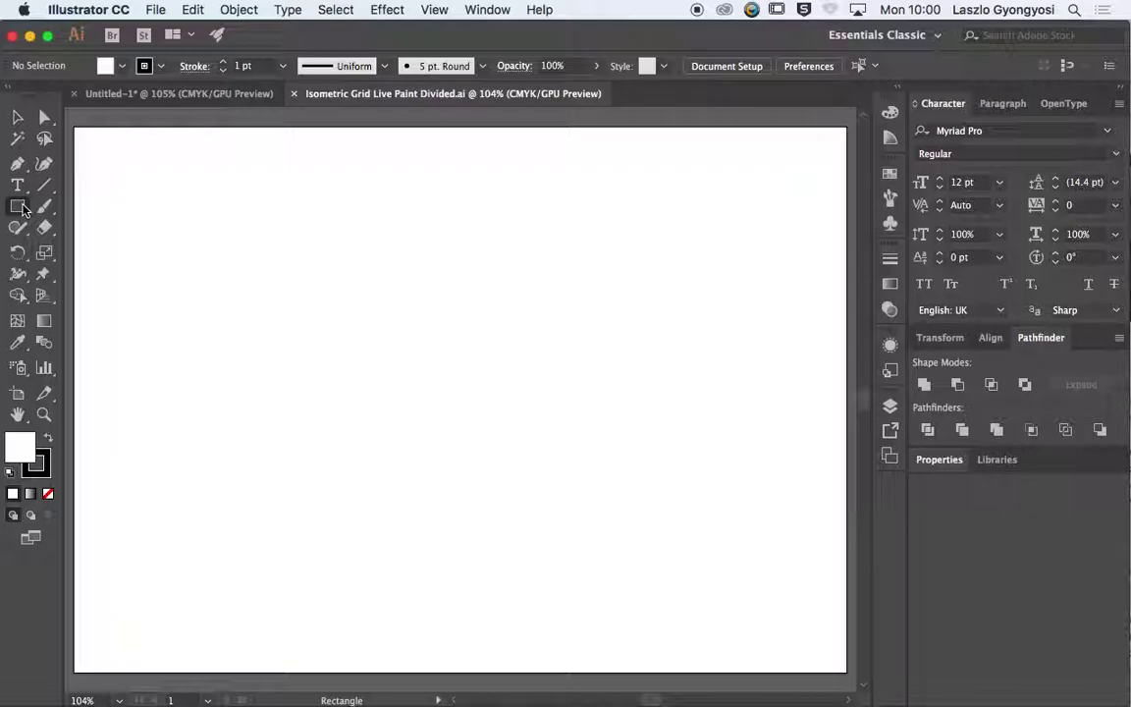
key(super+n)
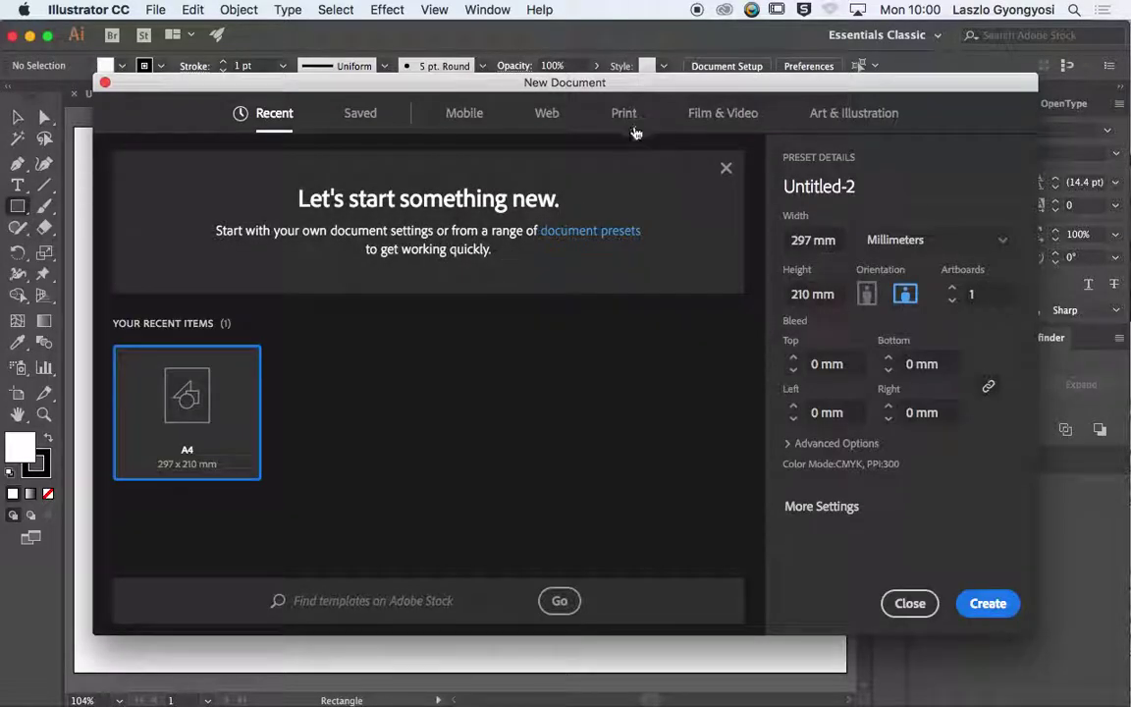
click(624, 115)
click(366, 253)
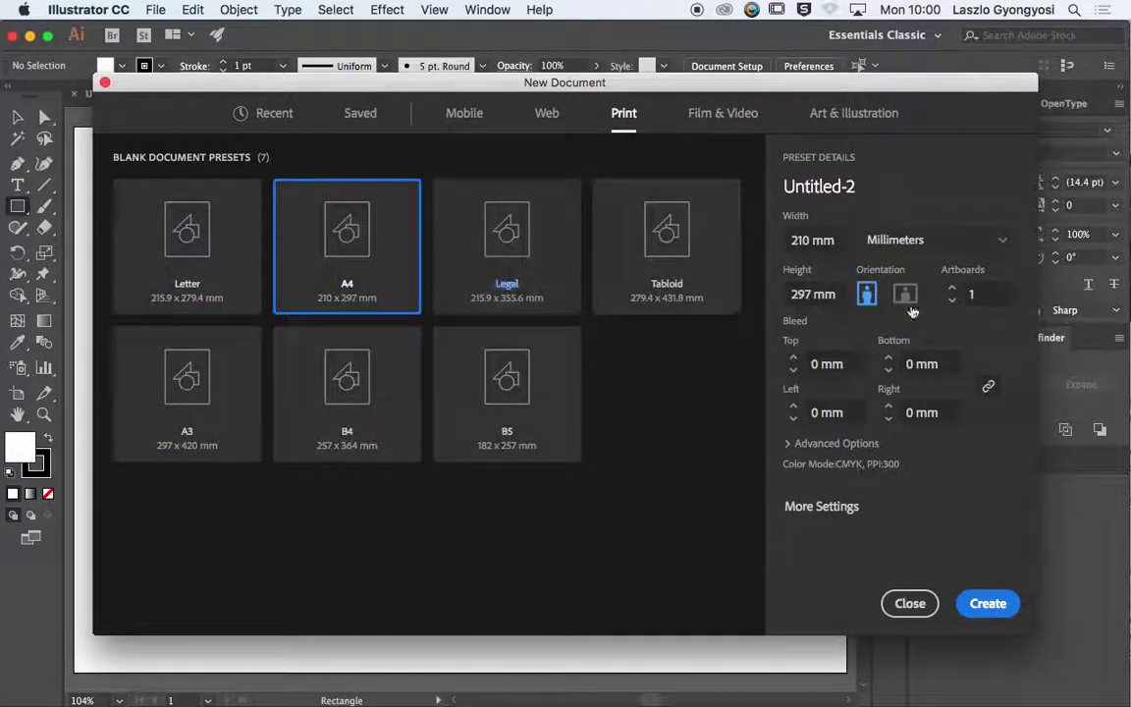
click(904, 294)
click(985, 603)
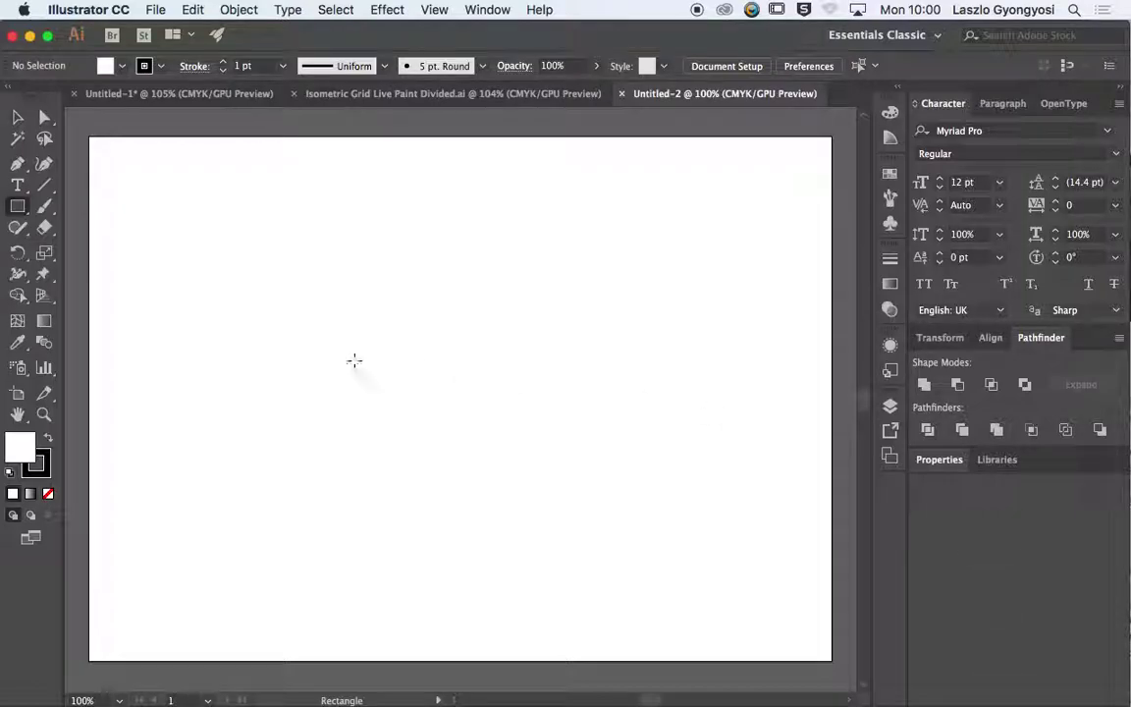
Draw a large square on the artboard with no stroke and a light blue fill.
mouse_move(193, 211)
mouse_down()
mouse_move(596, 522)
mouse_move(442, 457)
mouse_move(499, 530)
mouse_up()
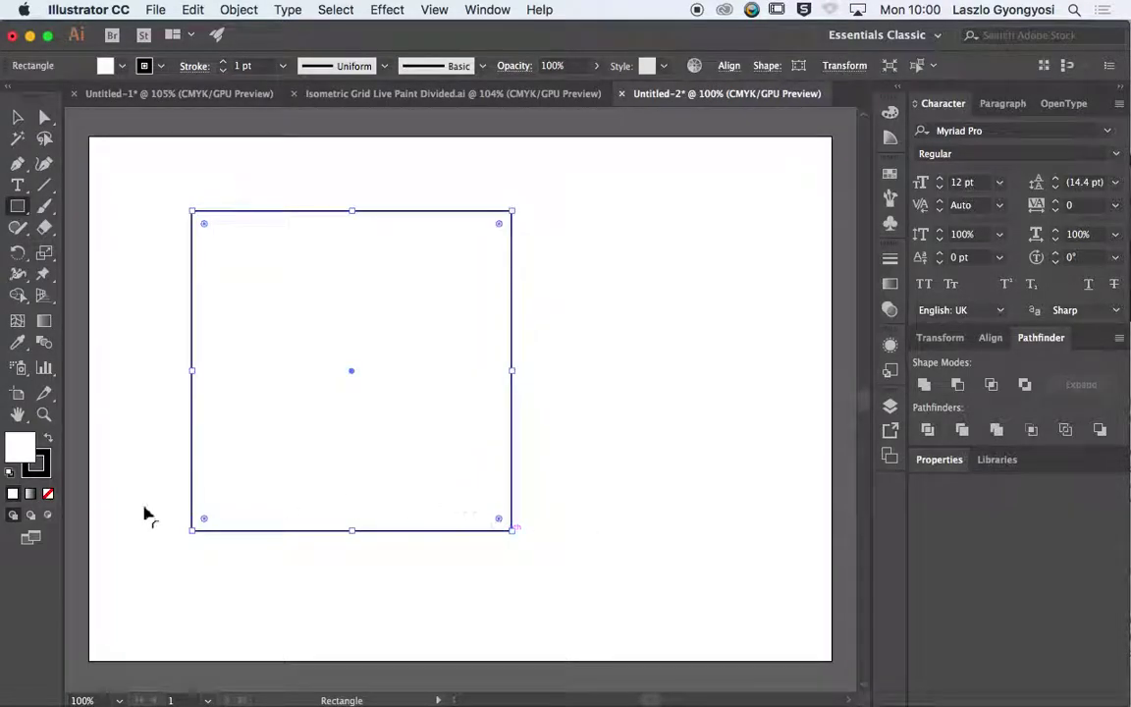
click(41, 464)
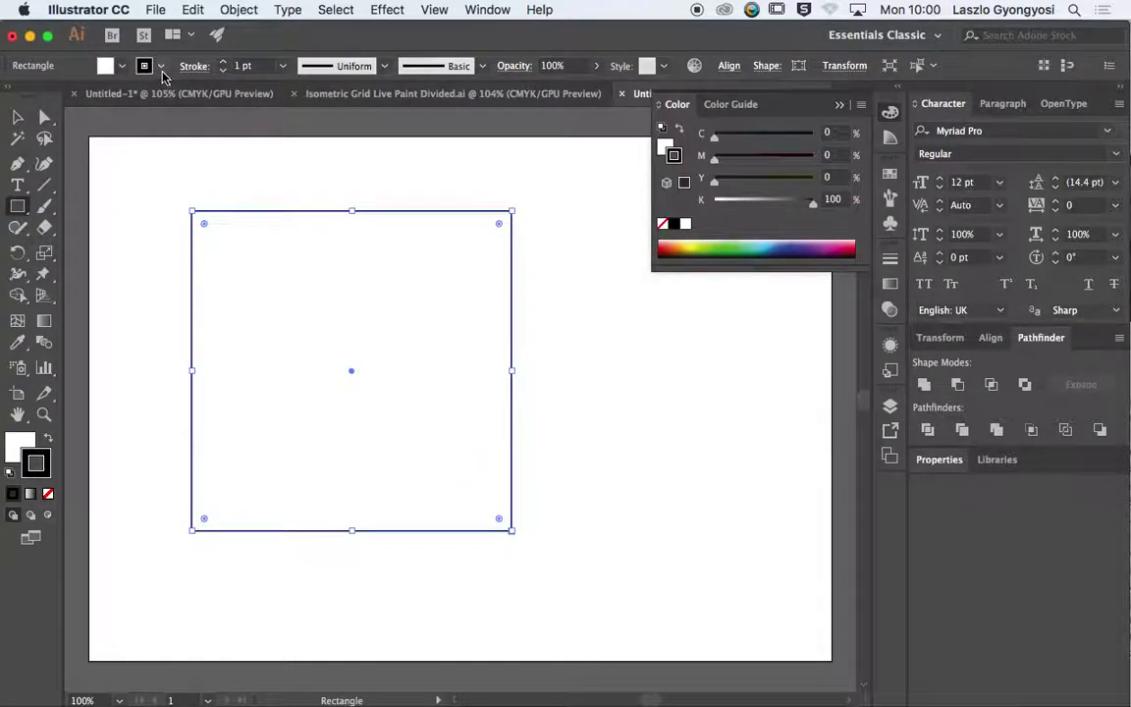
click(143, 66)
click(14, 98)
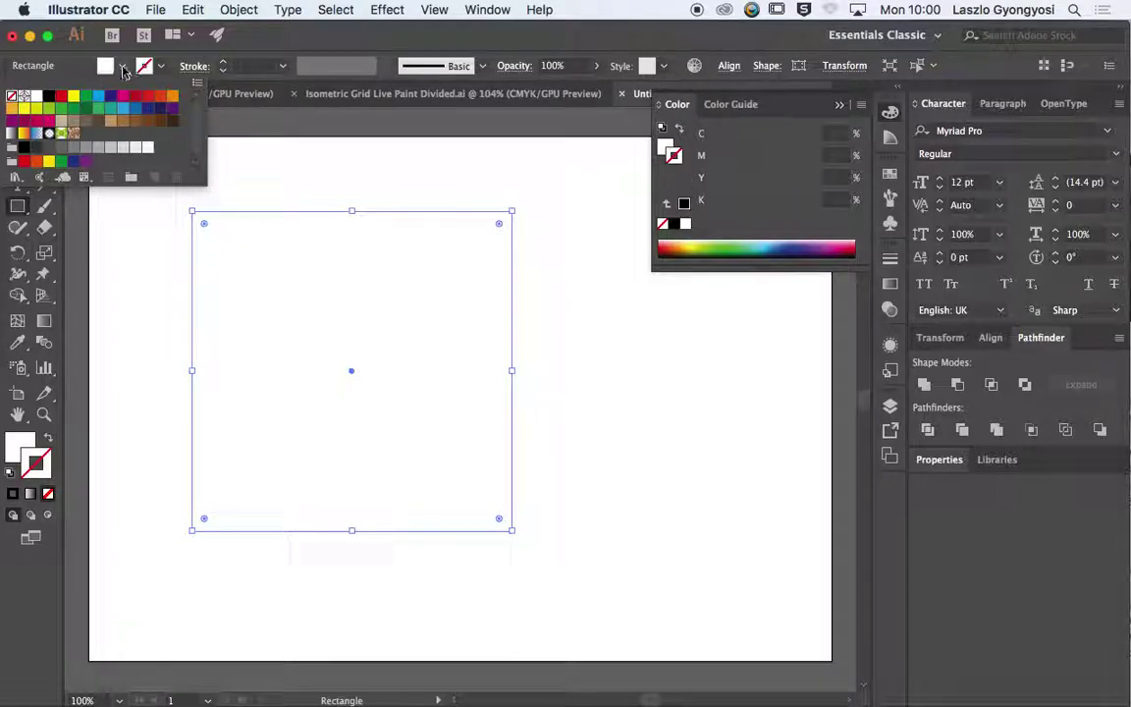
click(123, 68)
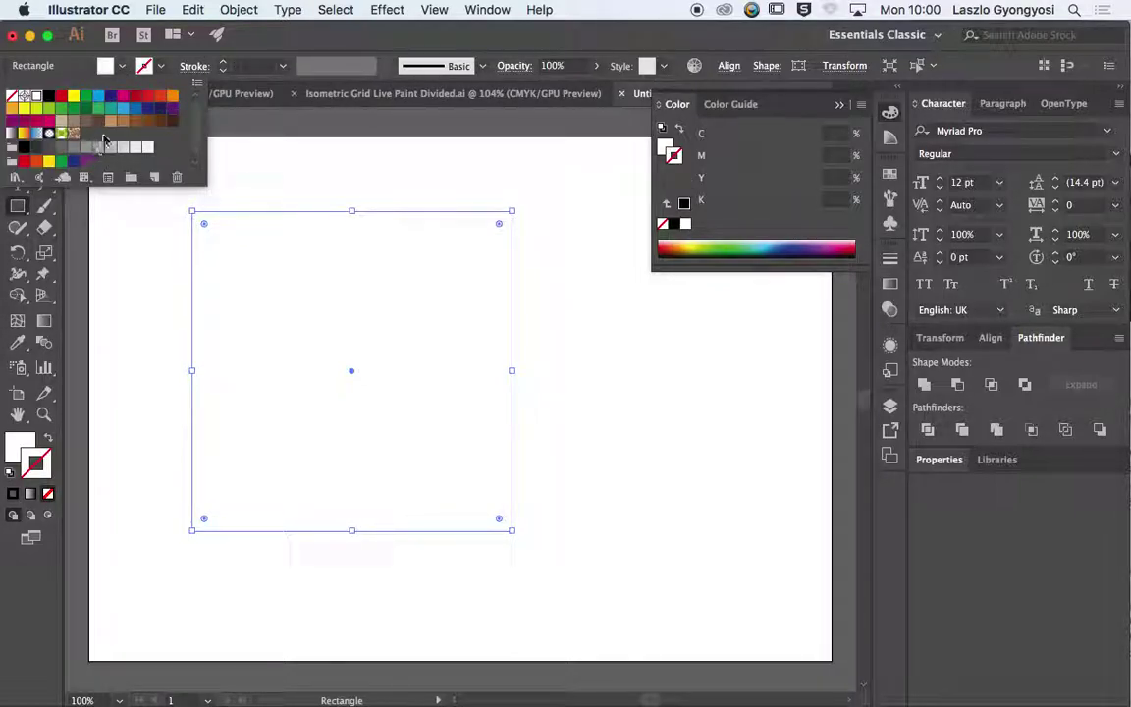
click(98, 98)
click(329, 44)
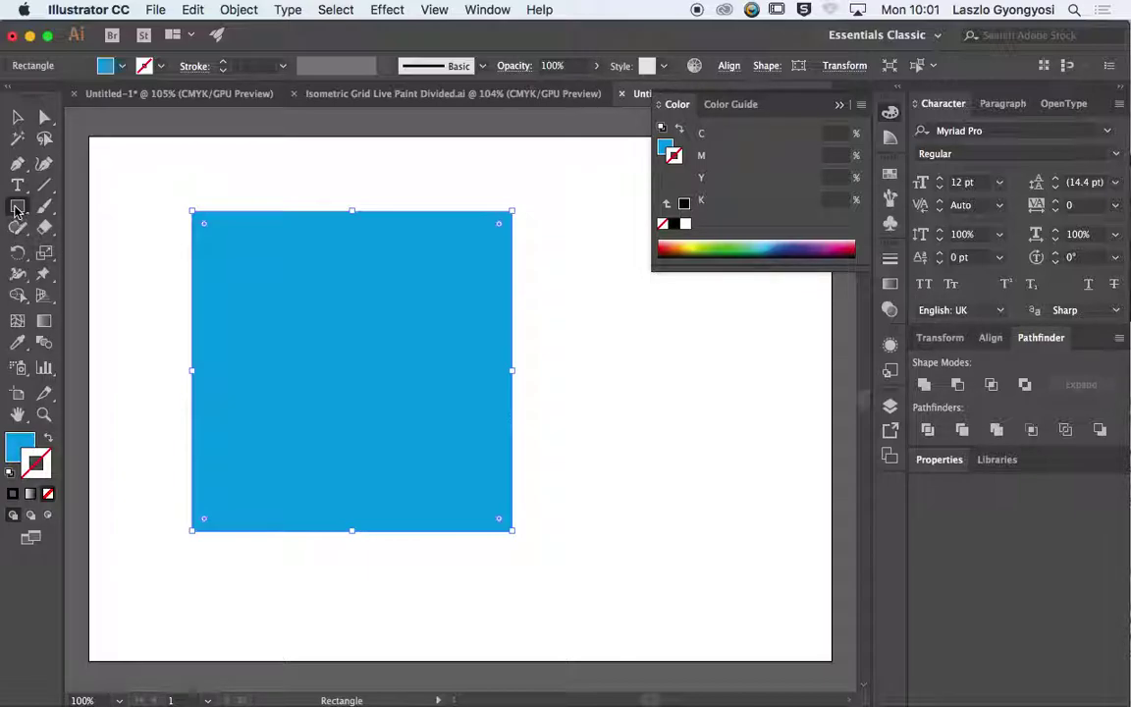
Create a star with 10 points beside the blue square, entering its two radii numerically.
click(16, 208)
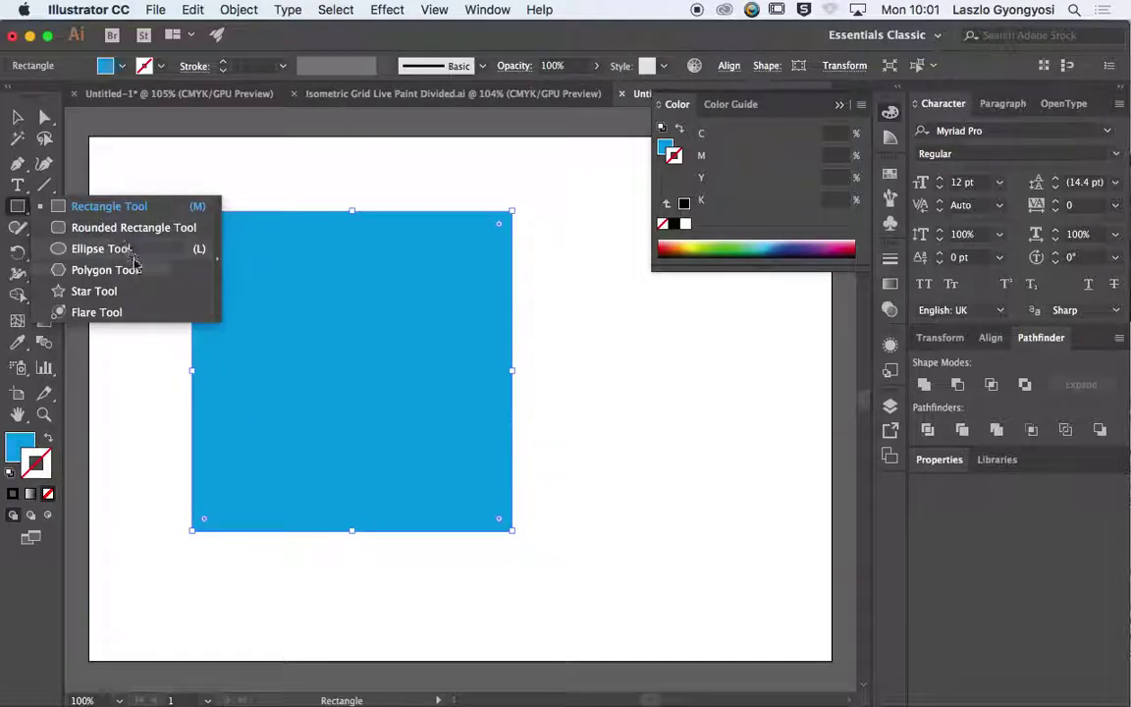
click(131, 292)
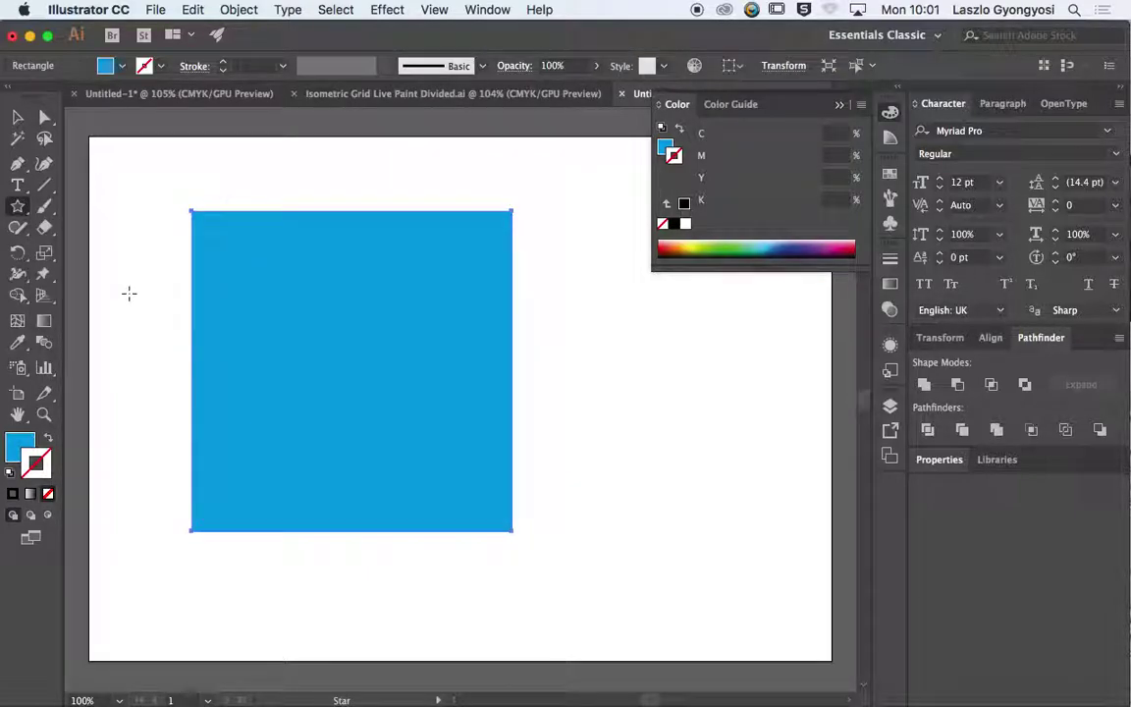
click(593, 397)
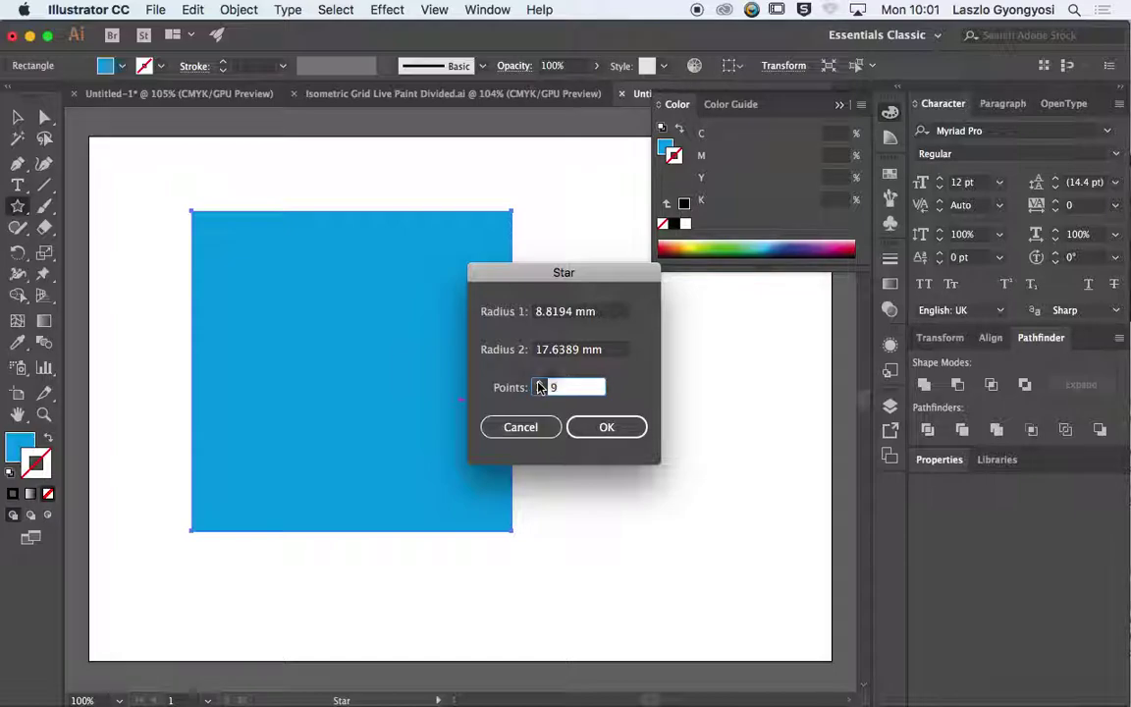
double_click(553, 312)
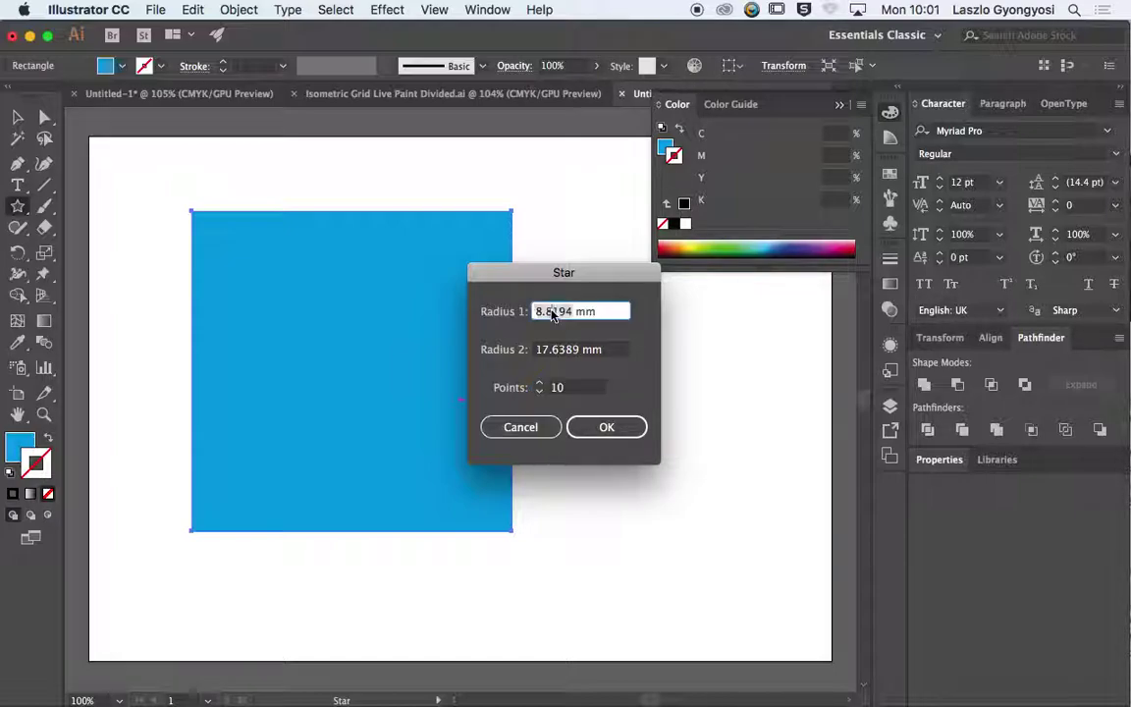
text(4)
key(Tab)
text(15)
key(Return)
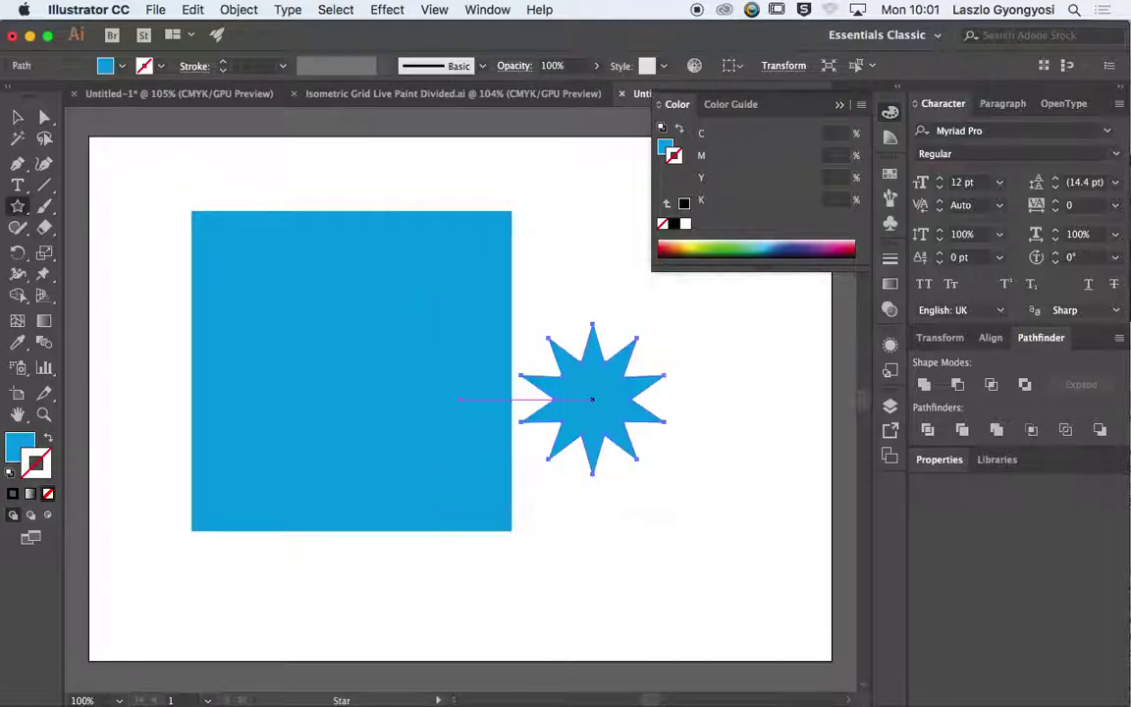
Fill the star with magenta, move it over the square's upper-left corner and enlarge it to cover most of the square.
click(19, 116)
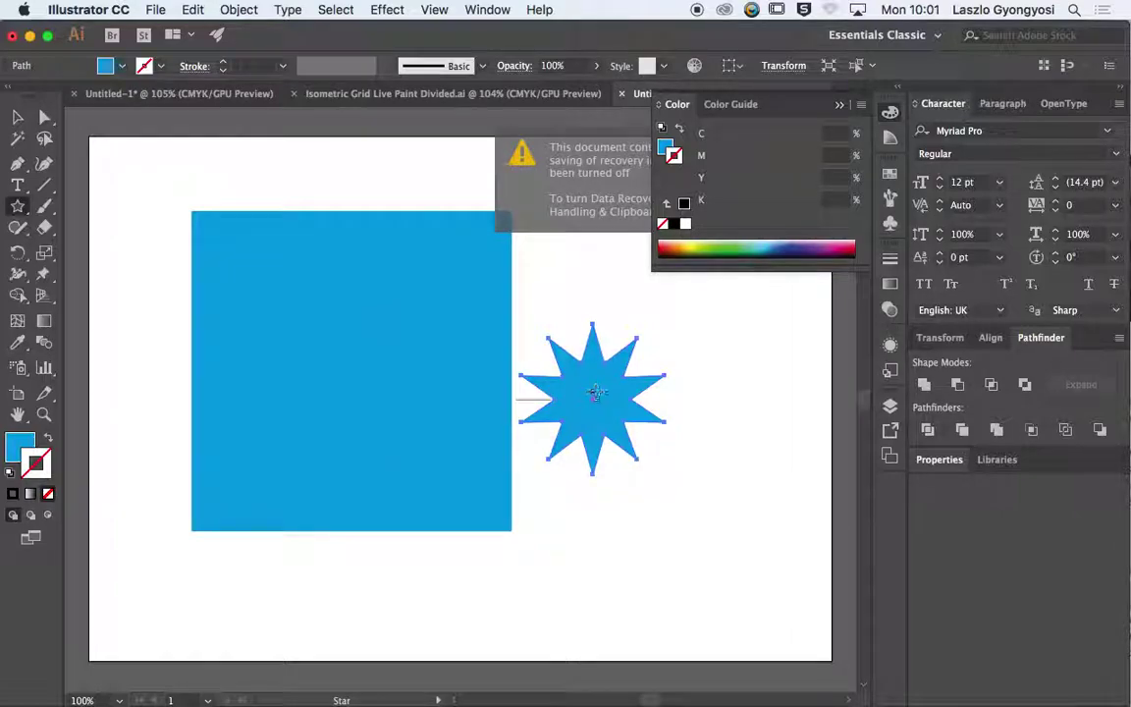
click(18, 117)
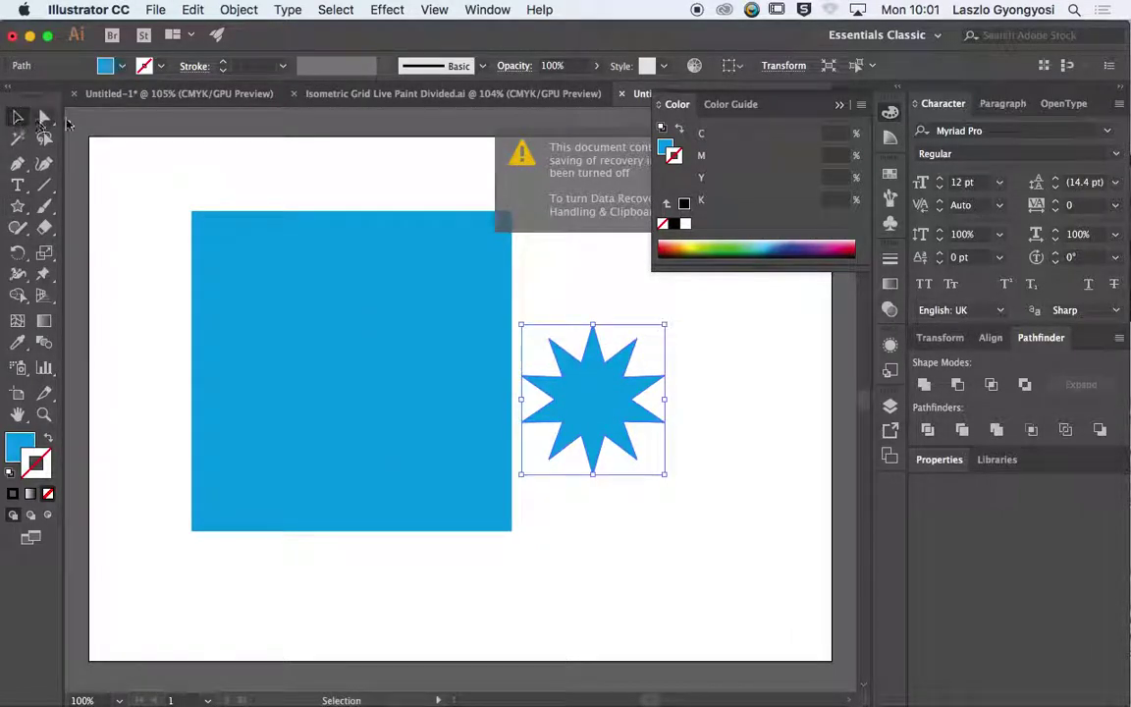
click(107, 66)
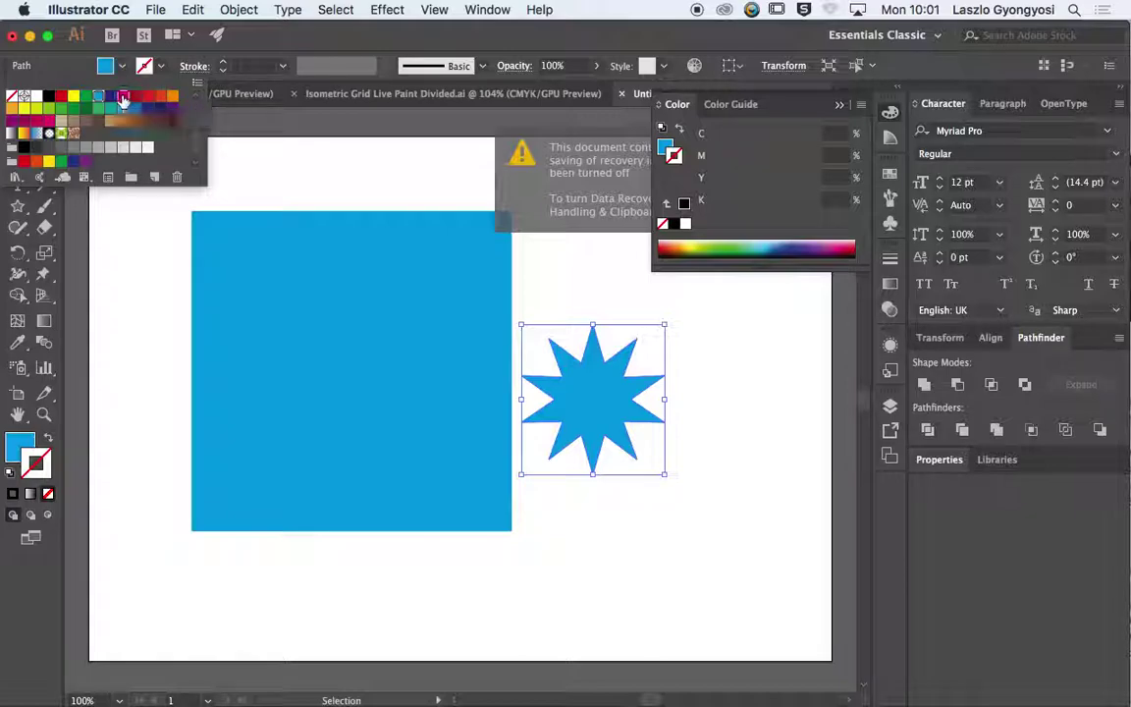
click(122, 97)
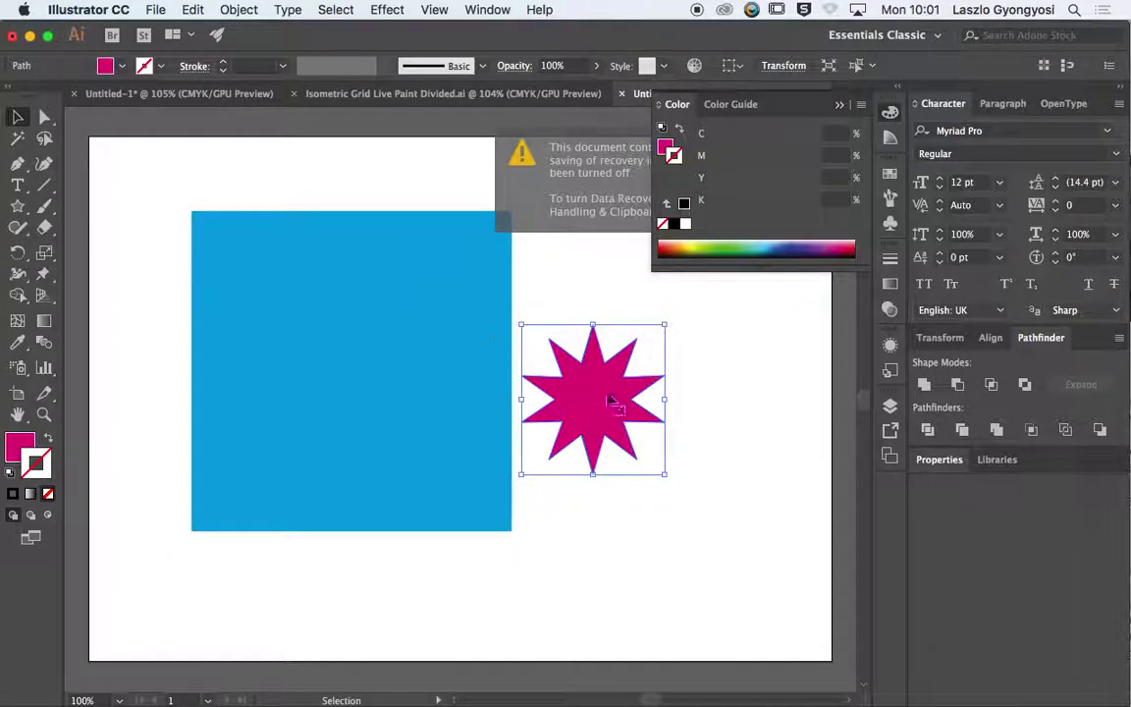
drag(596, 397, 236, 270)
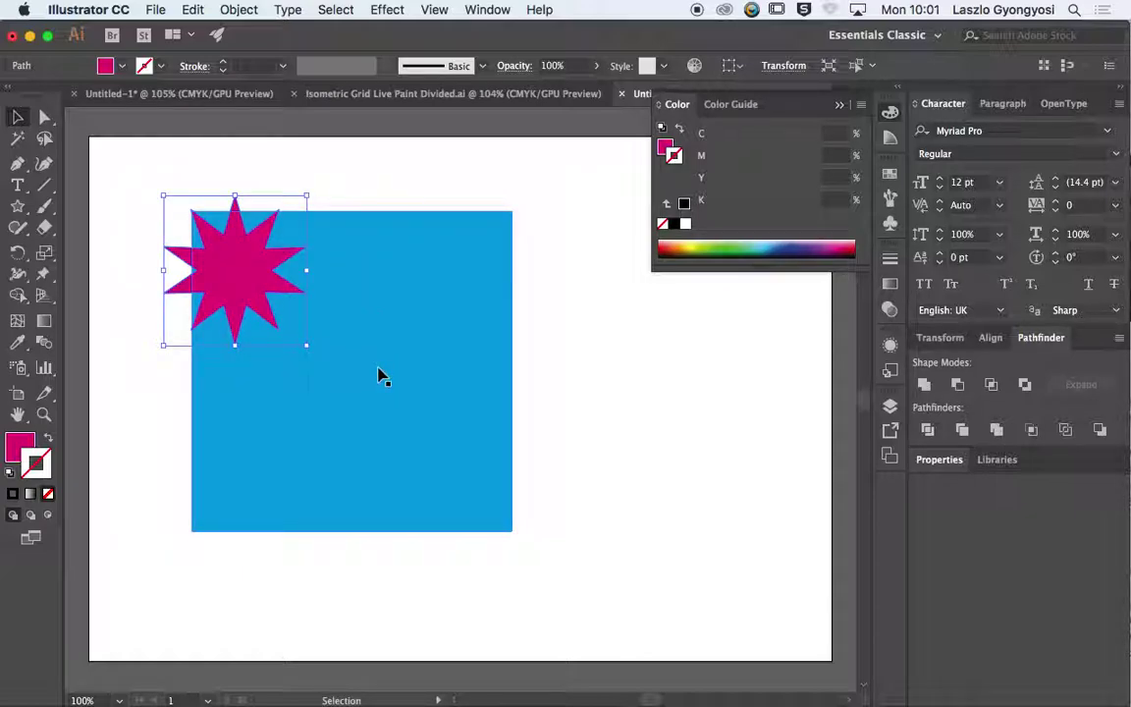
drag(306, 345, 511, 504)
click(605, 525)
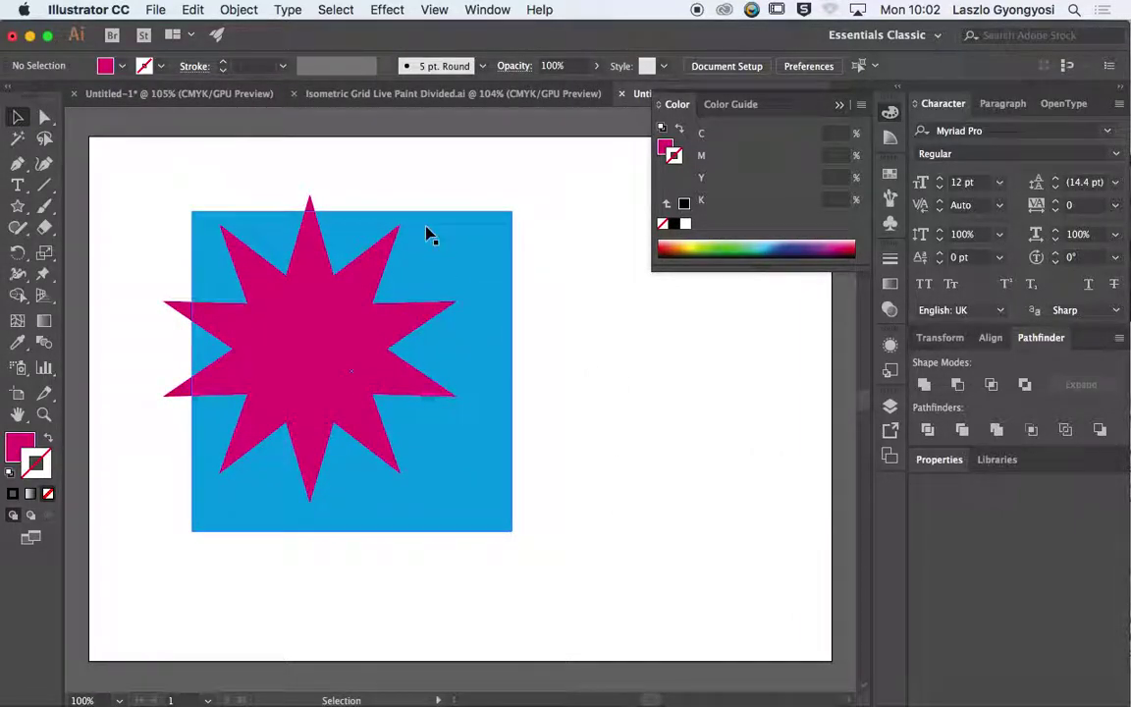
Select the blue square and the magenta star together.
drag(145, 169, 471, 442)
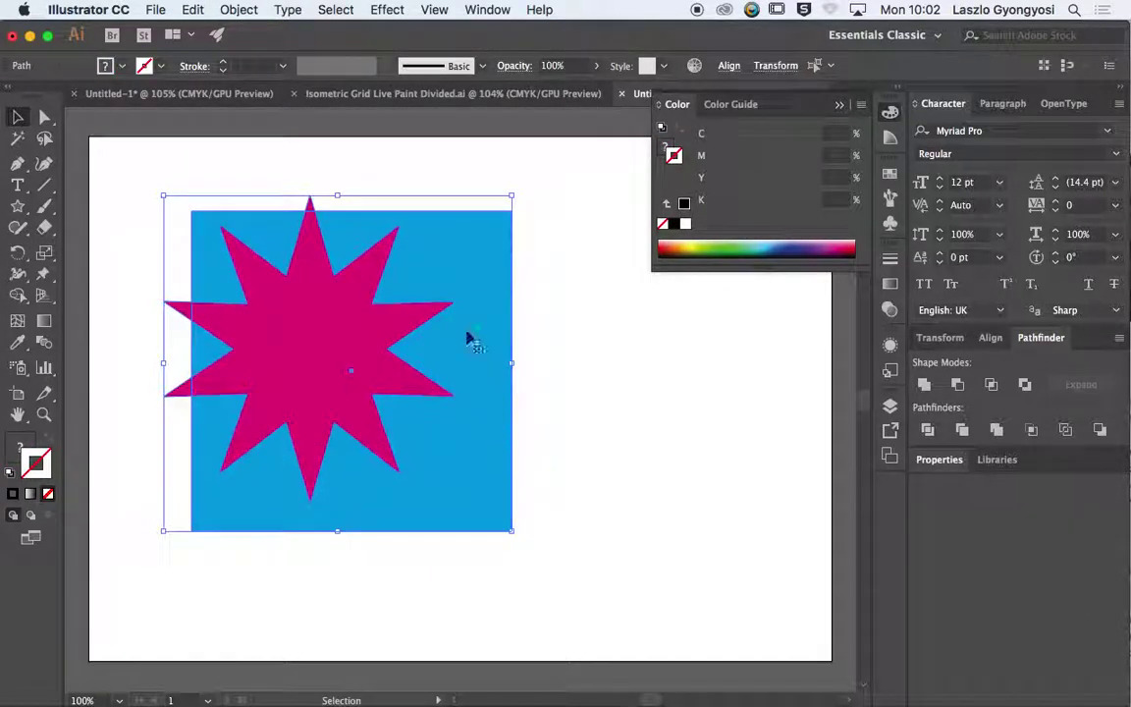
click(214, 173)
click(459, 261)
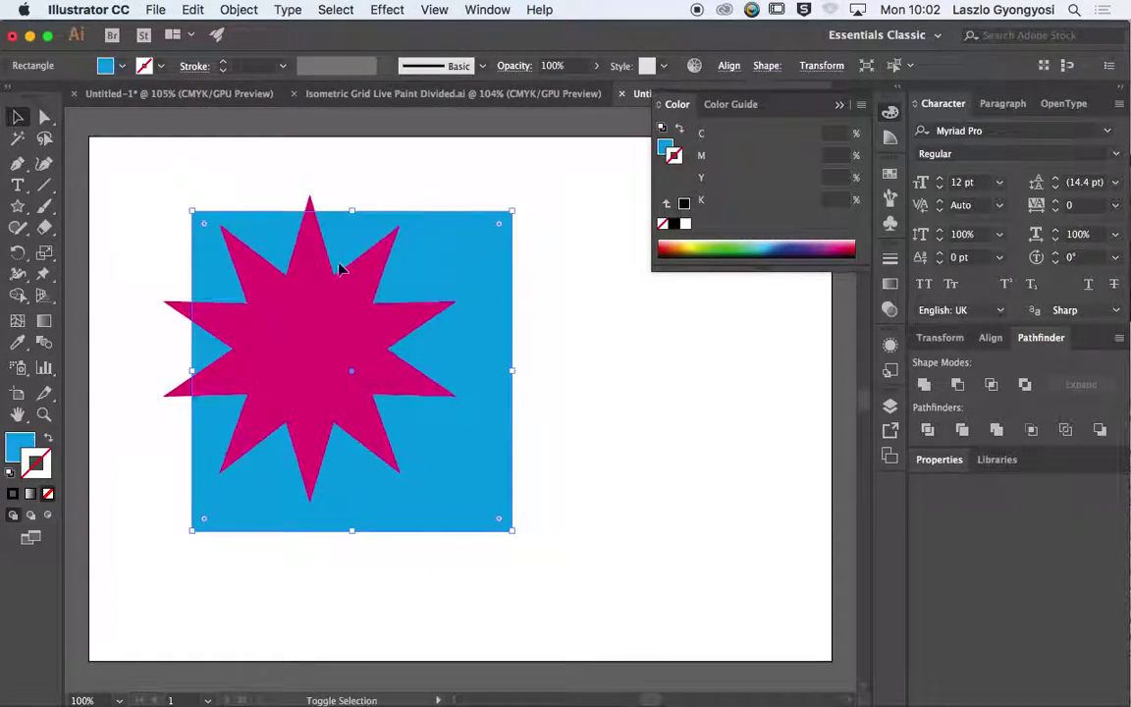
shift+click(327, 323)
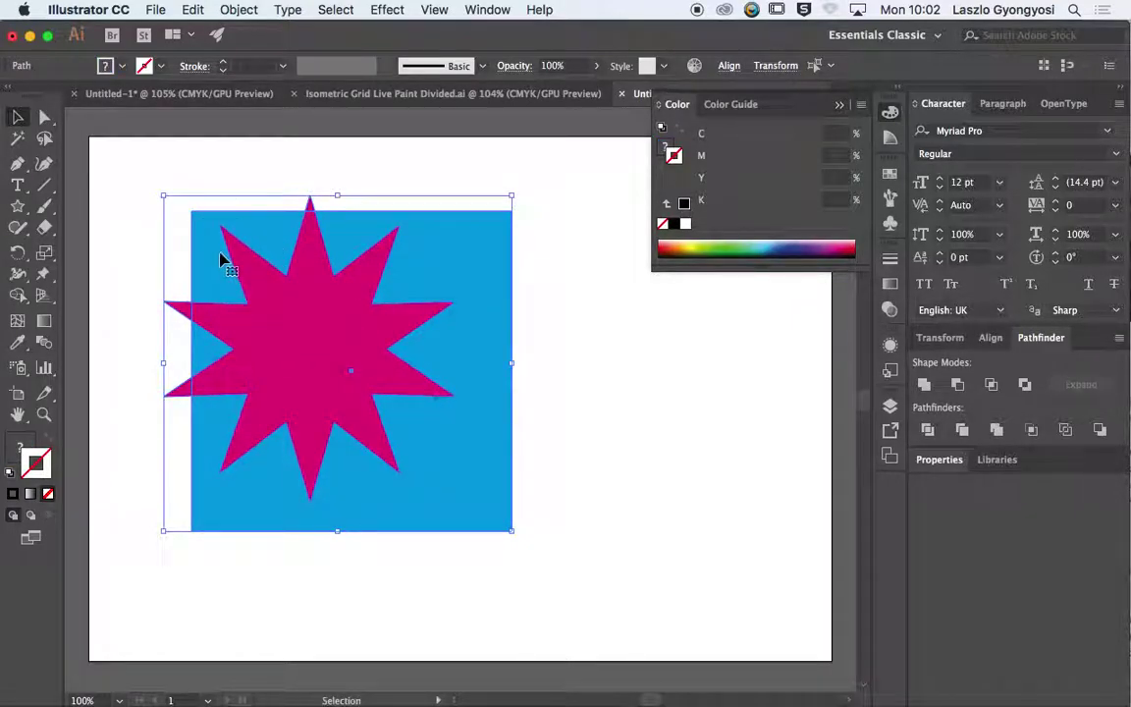
Try the Pathfinder Unite shape mode on the selected square and star, and undo it.
click(485, 9)
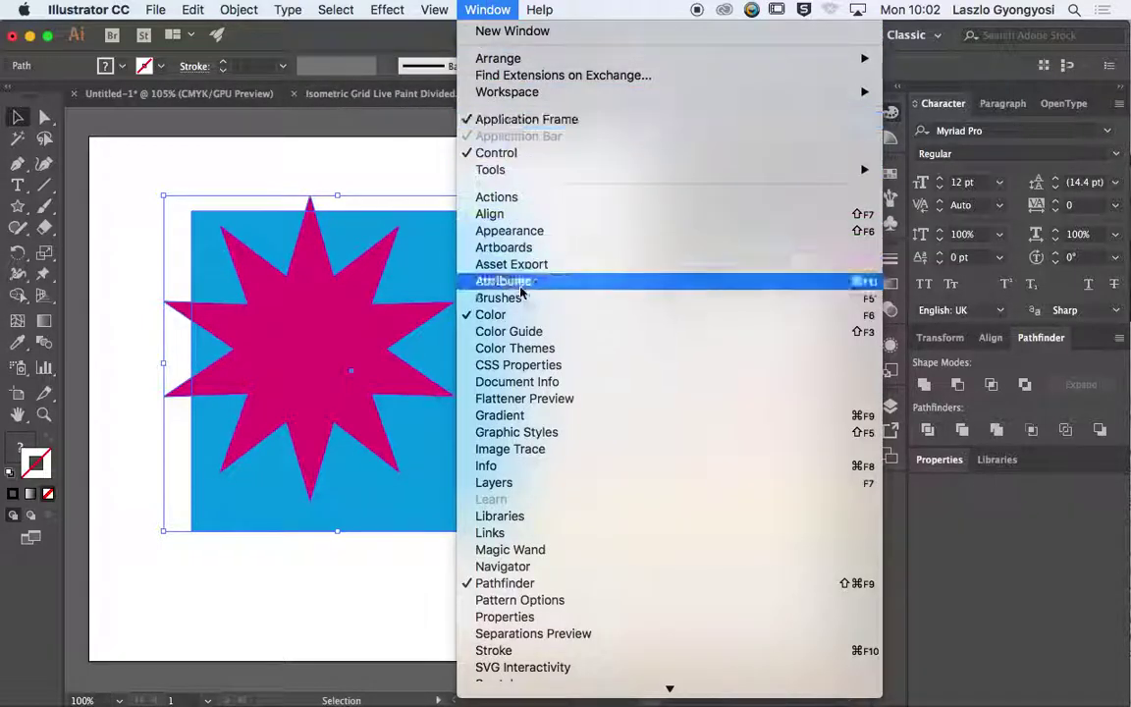
click(520, 583)
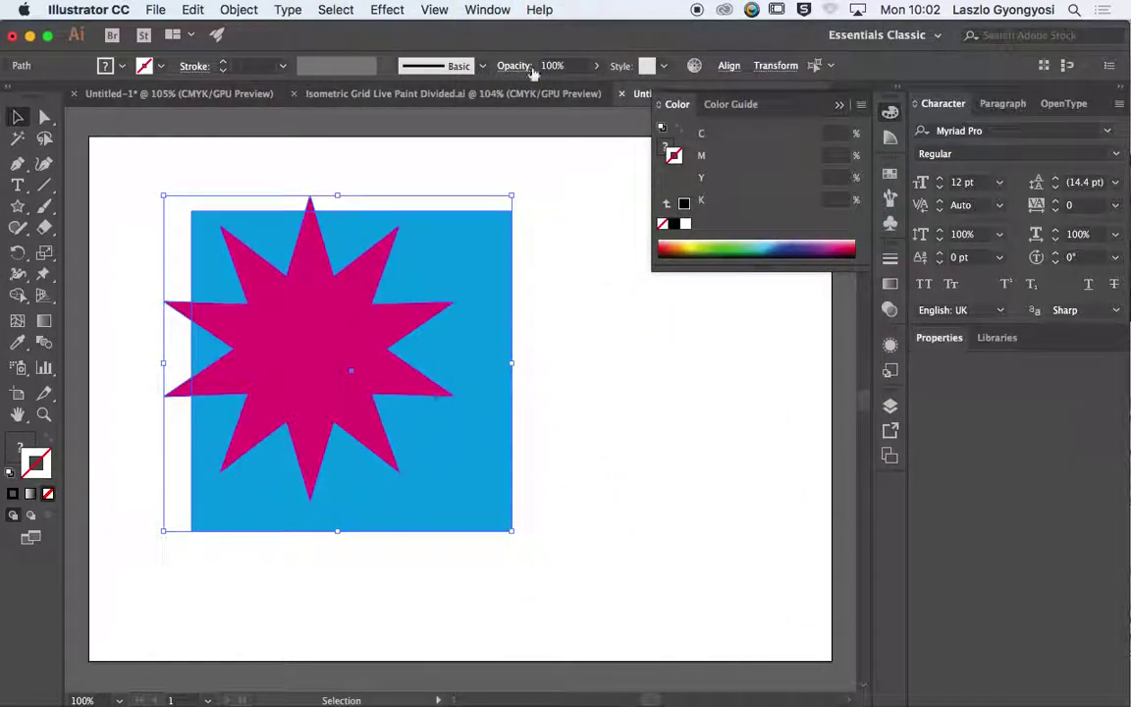
click(487, 9)
click(527, 583)
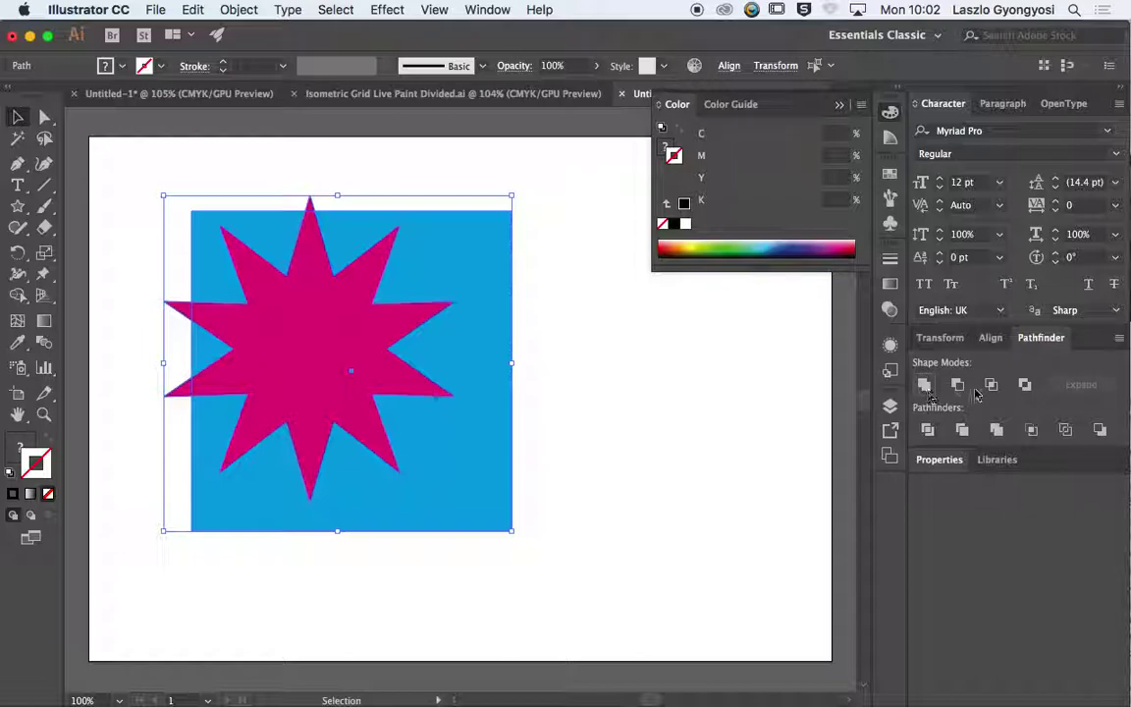
click(923, 385)
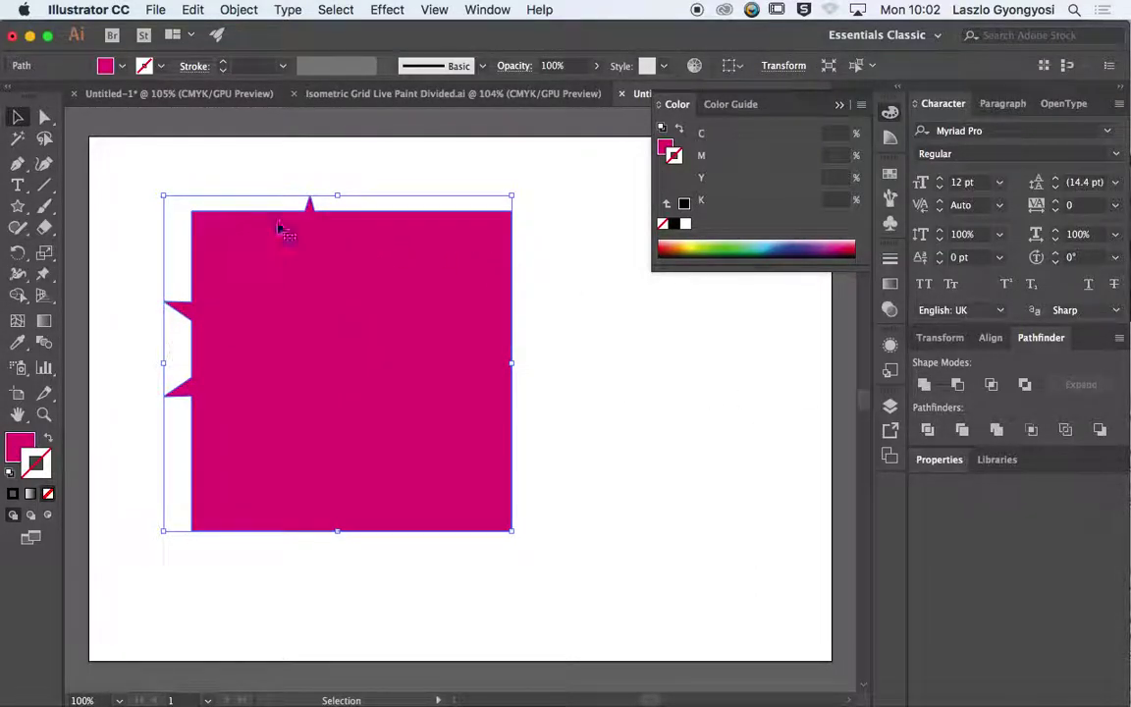
key(super+z)
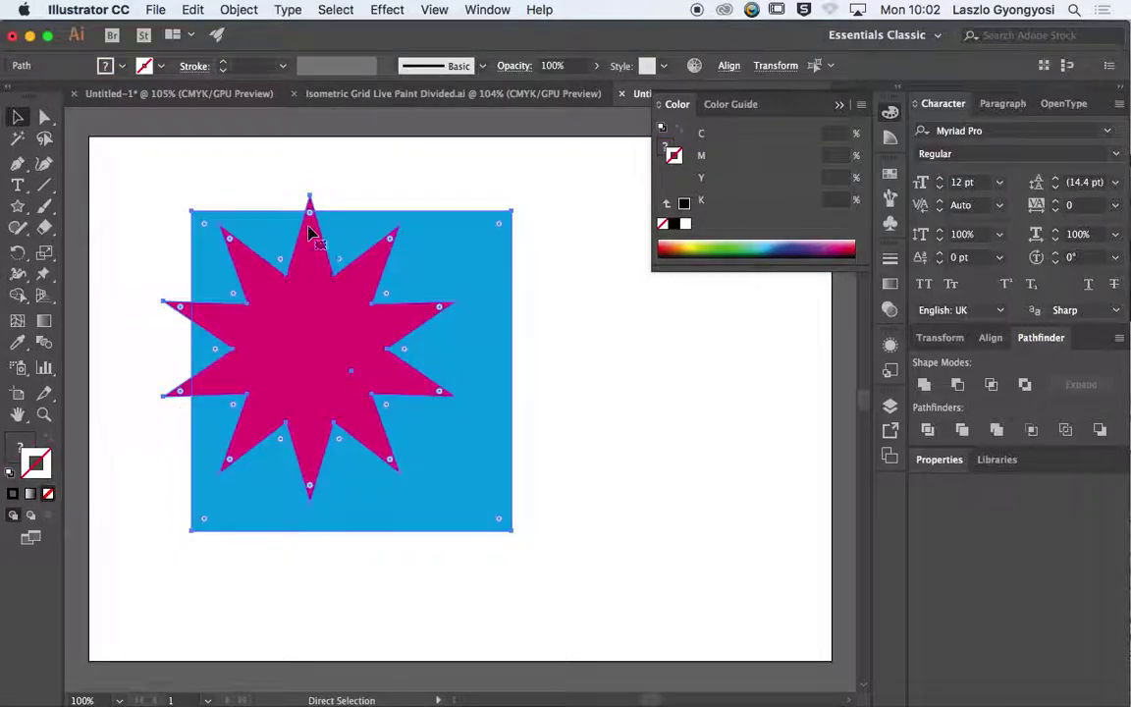
Try the Minus Front and Intersect shape modes on the square and star, undoing each one.
click(958, 385)
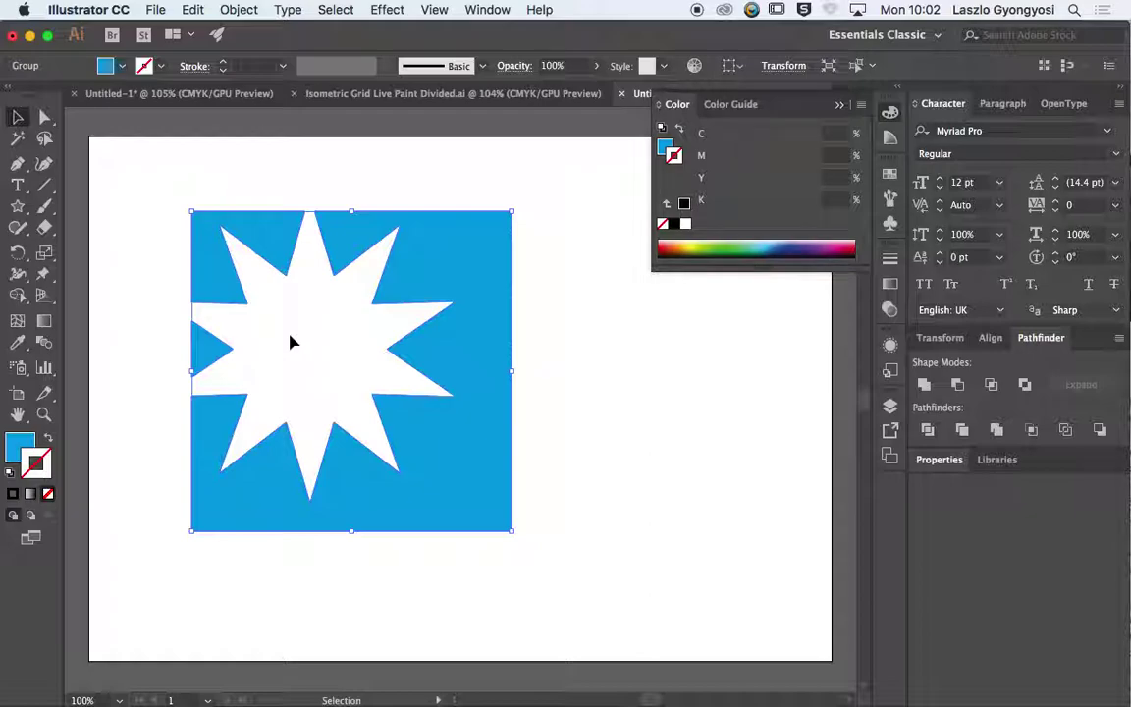
key(super+z)
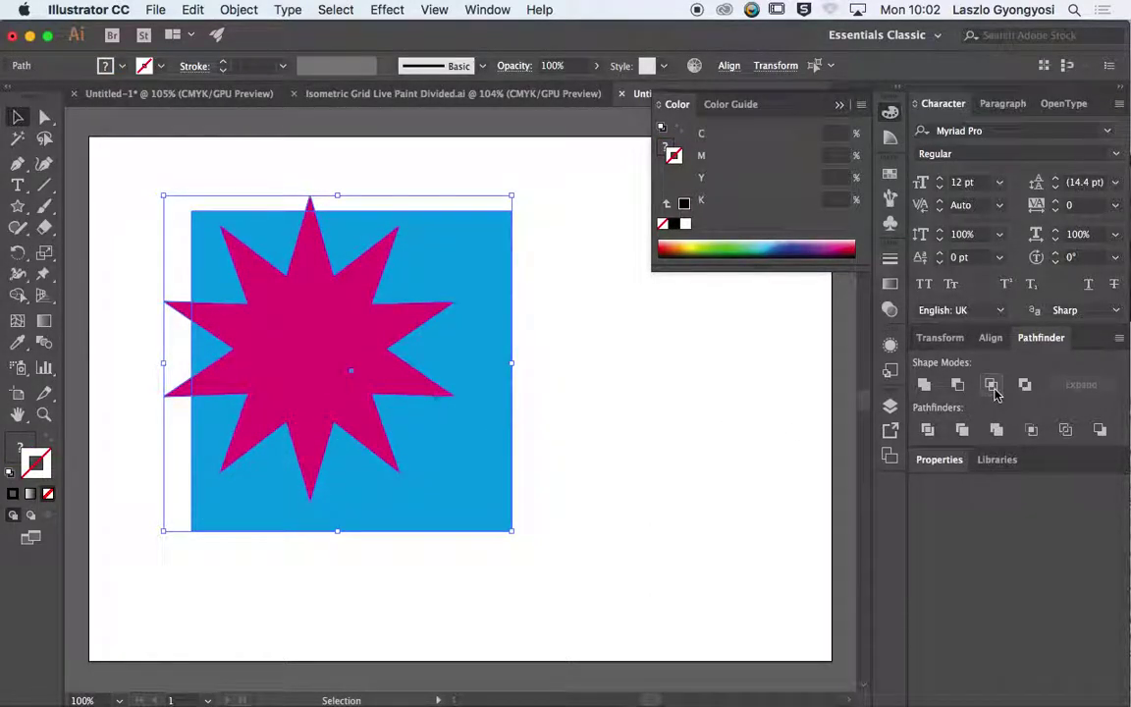
click(990, 384)
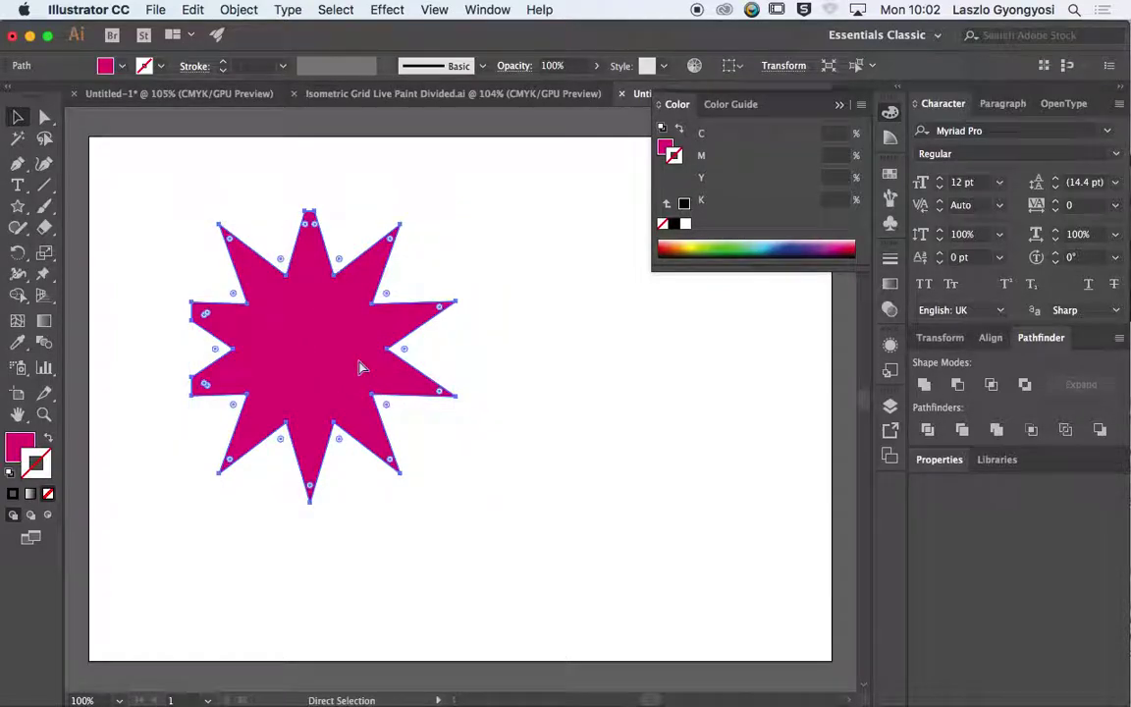
click(605, 410)
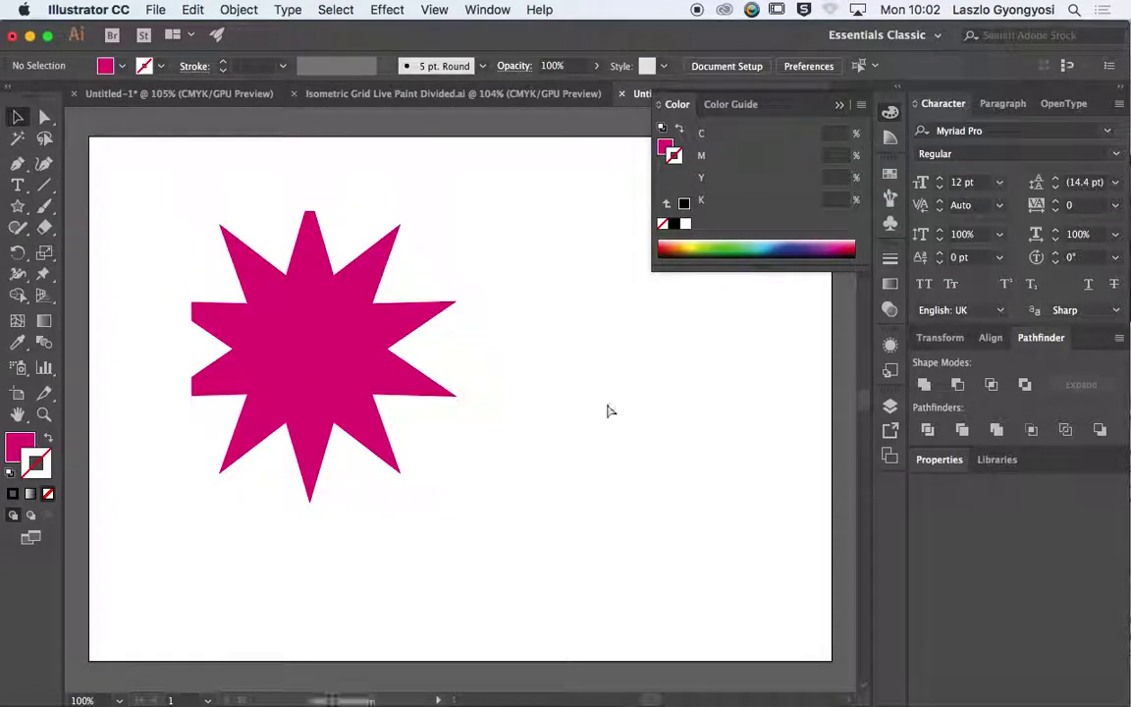
key(super+z)
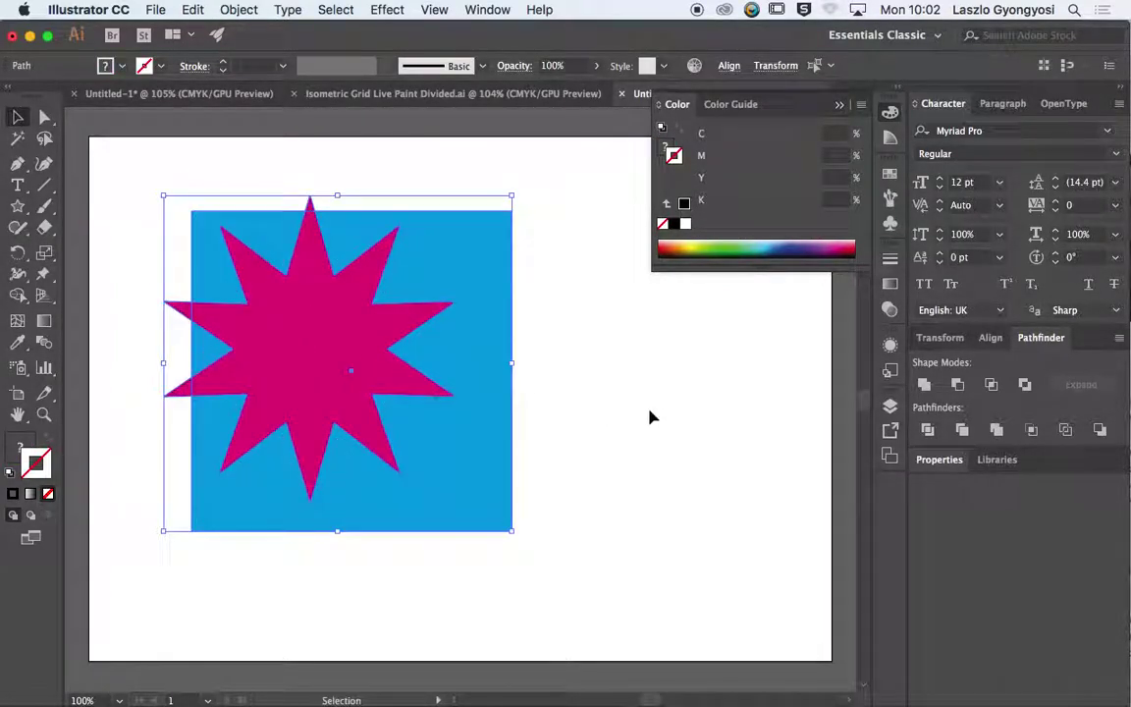
Apply the Exclude shape mode to the square and star to cut out their overlapping area.
click(1025, 385)
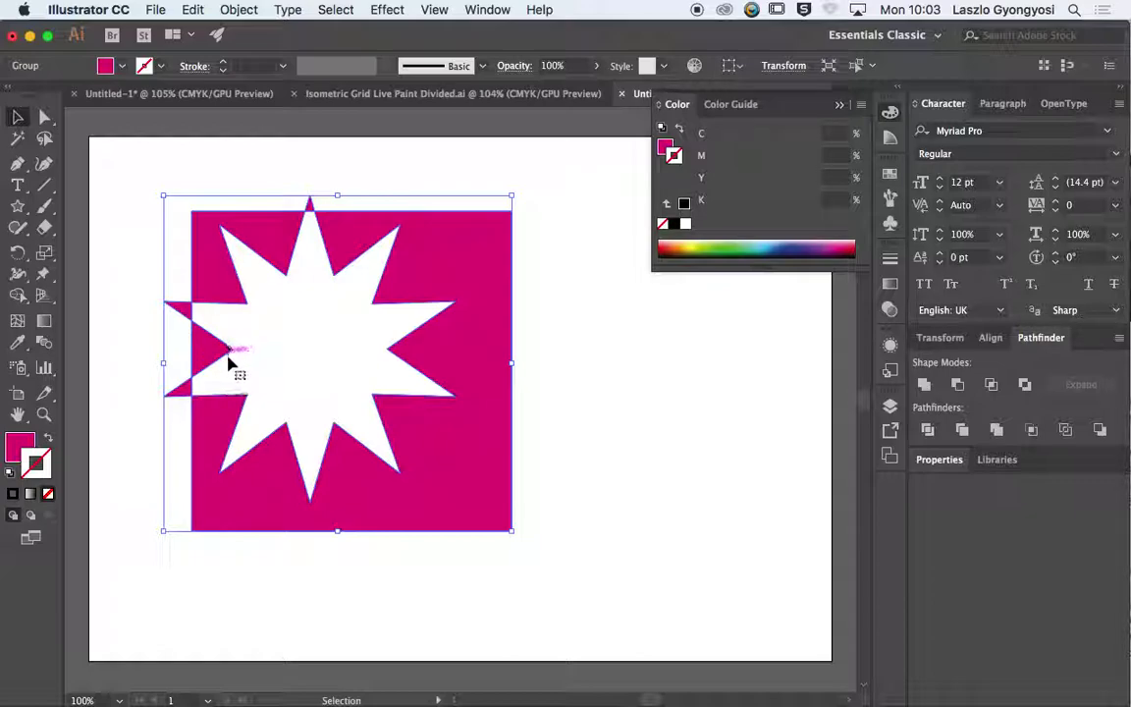
Undo the Exclude operation and apply Minus Front to cut the magenta star out of the blue square.
key(super+z)
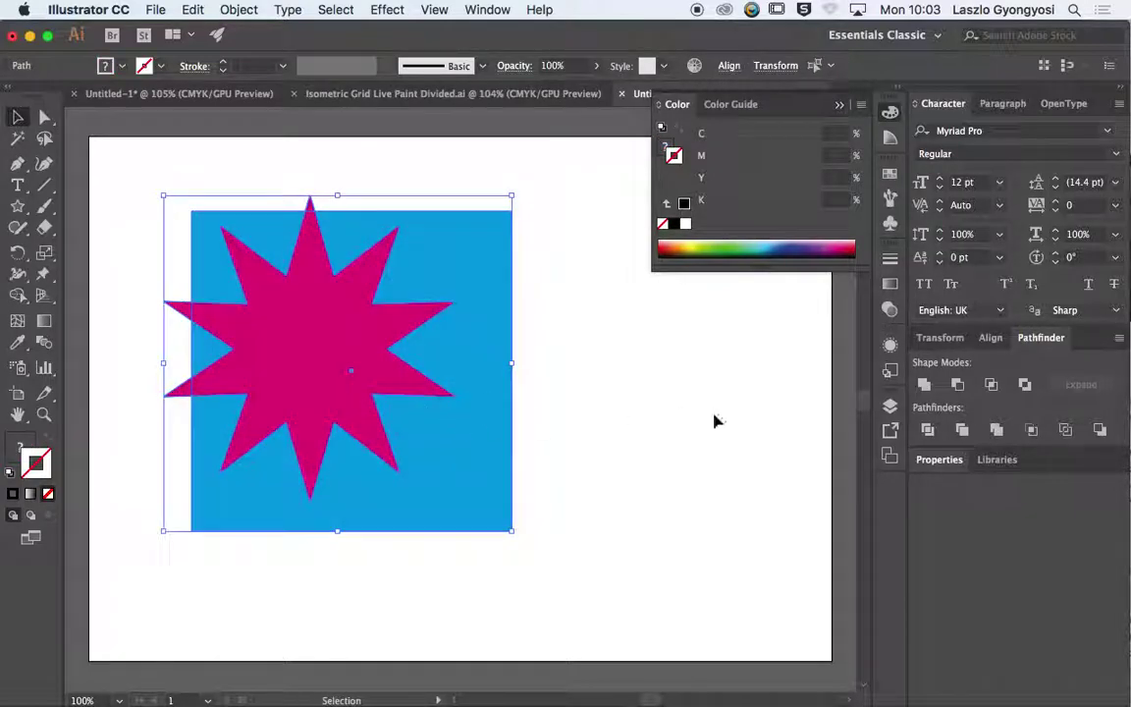
click(957, 384)
click(521, 405)
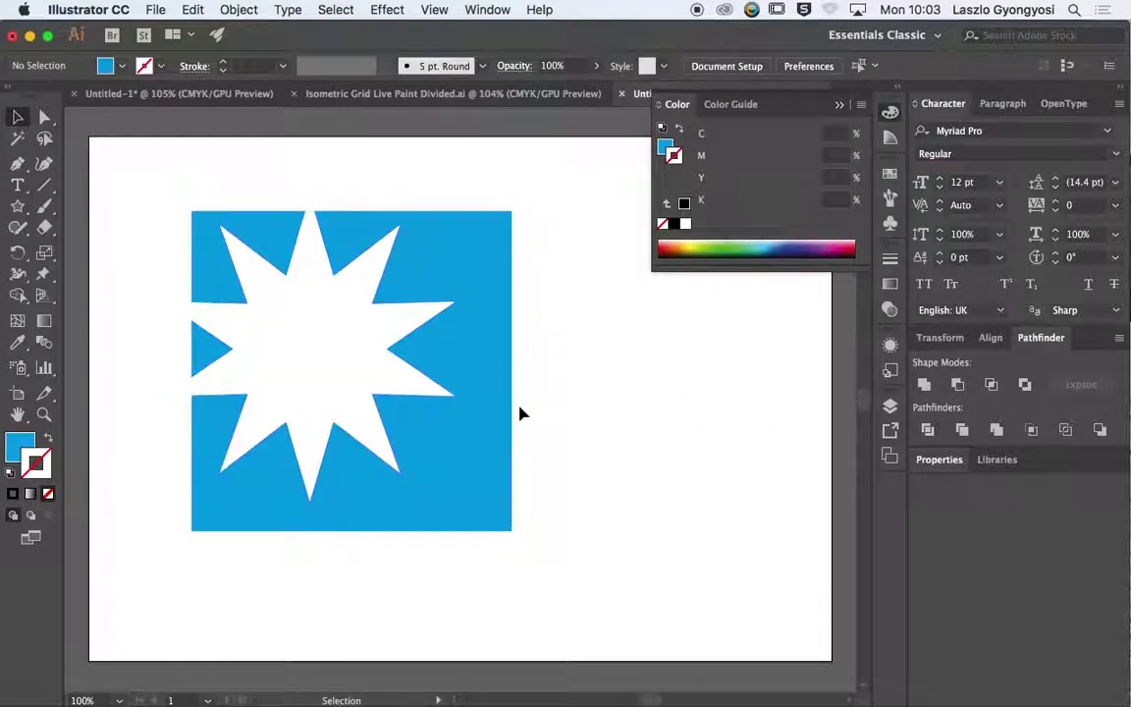
Draw a large rectangle covering the whole blue cut-out shape and fill it with yellow.
click(18, 207)
click(88, 209)
drag(136, 162, 612, 621)
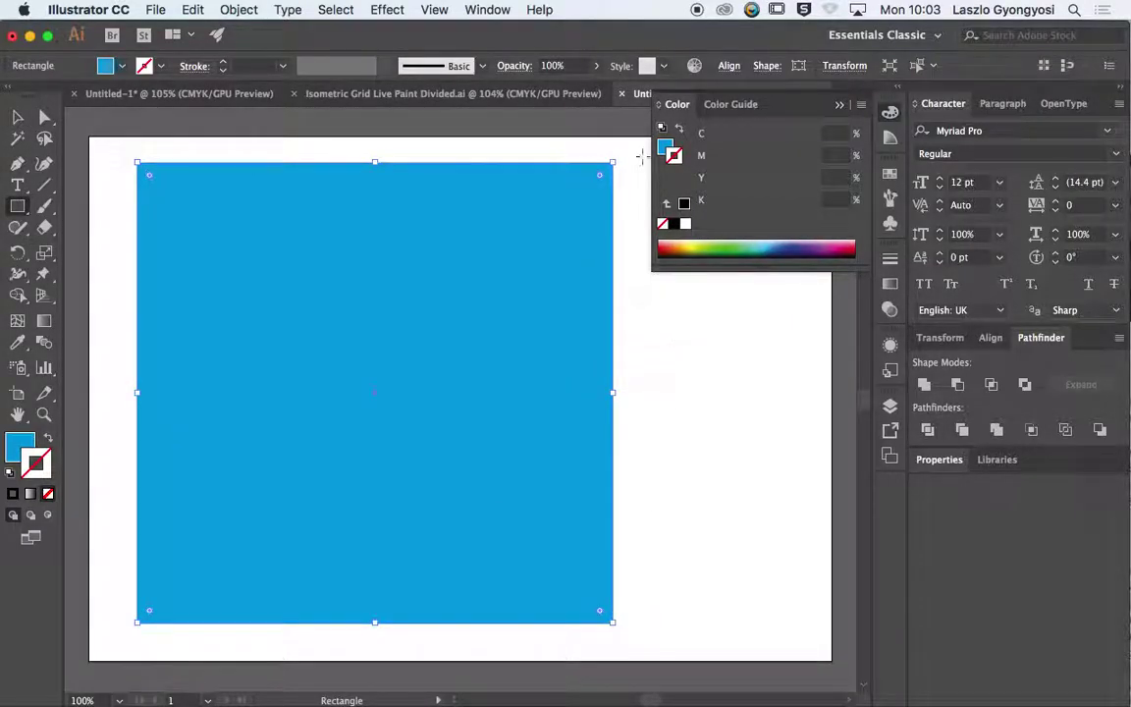
click(106, 66)
click(74, 97)
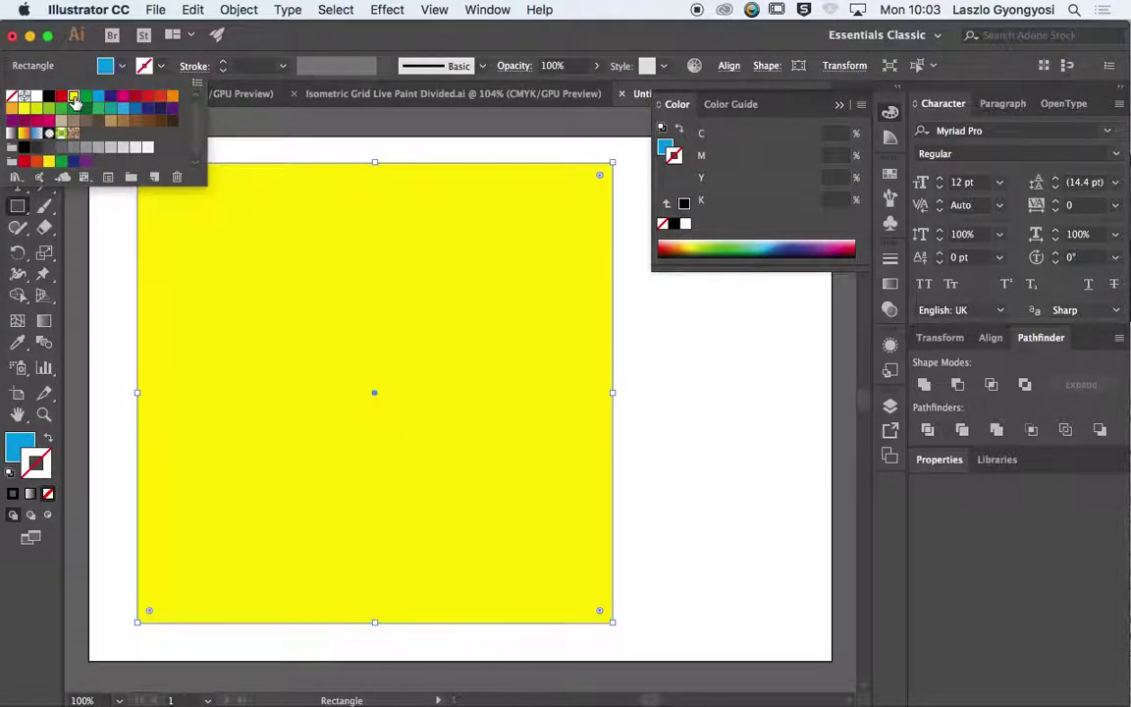
key(Escape)
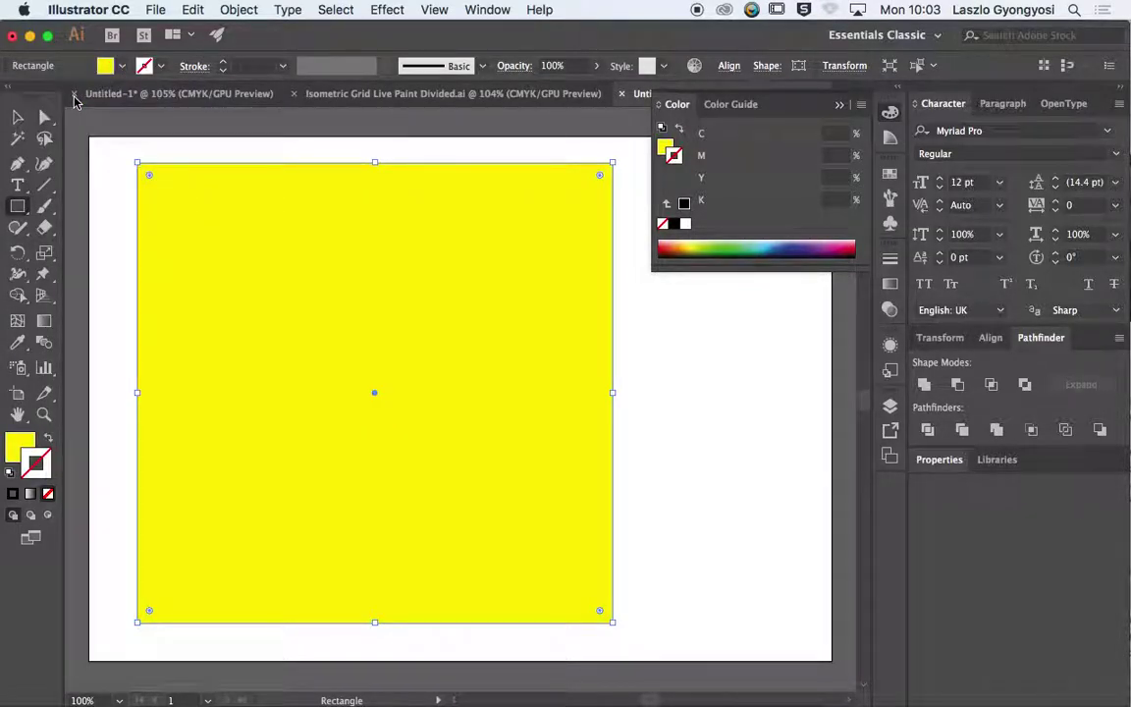
Send the yellow rectangle to the back, behind the blue cut-out shape, and deselect it.
key(shift+super+bracketleft)
click(17, 118)
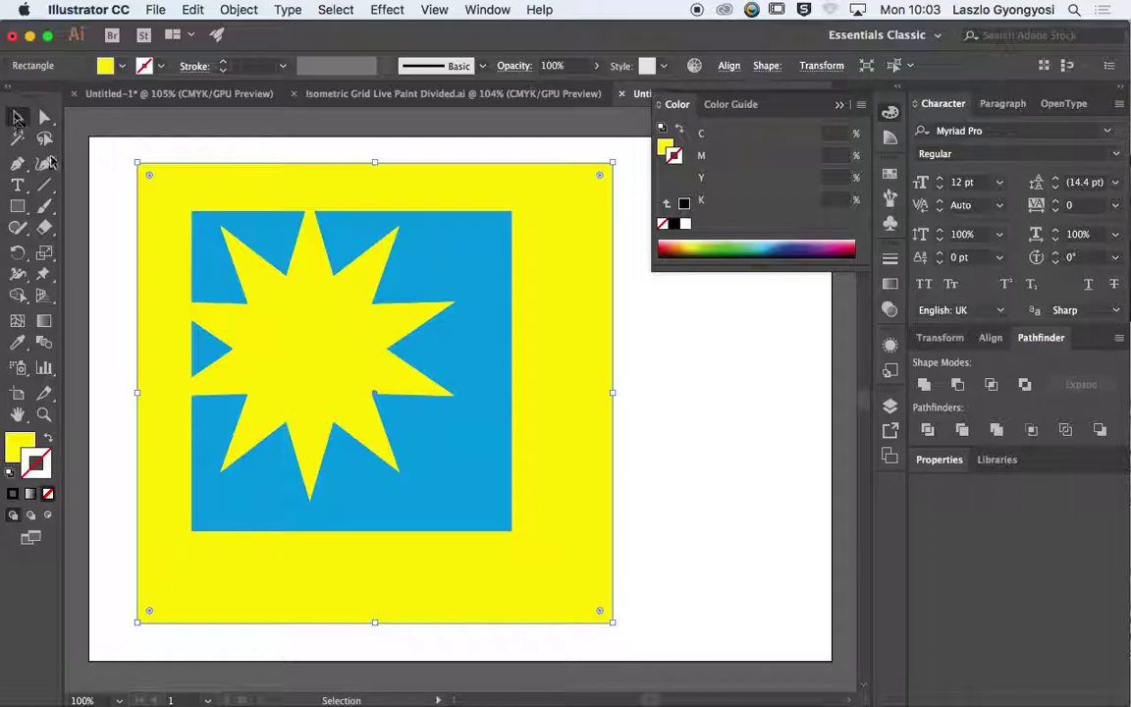
click(114, 169)
Move the blue cut-out shape into the lower-right part of the yellow rectangle and deselect it.
click(208, 282)
drag(208, 281, 297, 365)
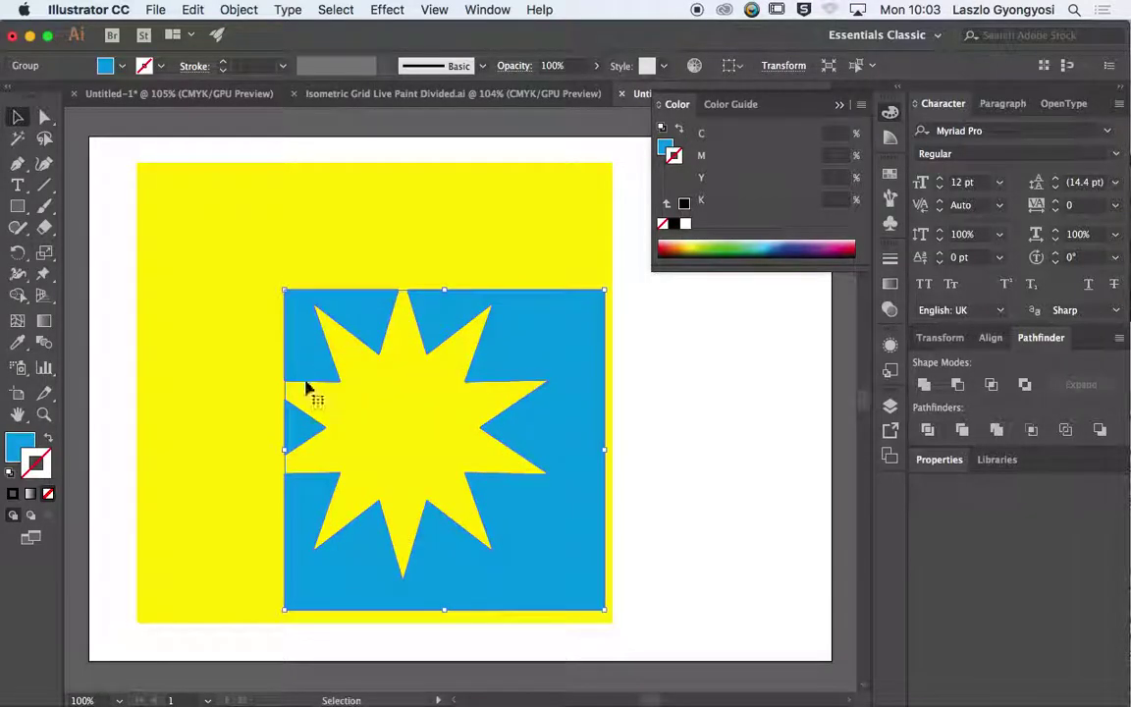
click(655, 386)
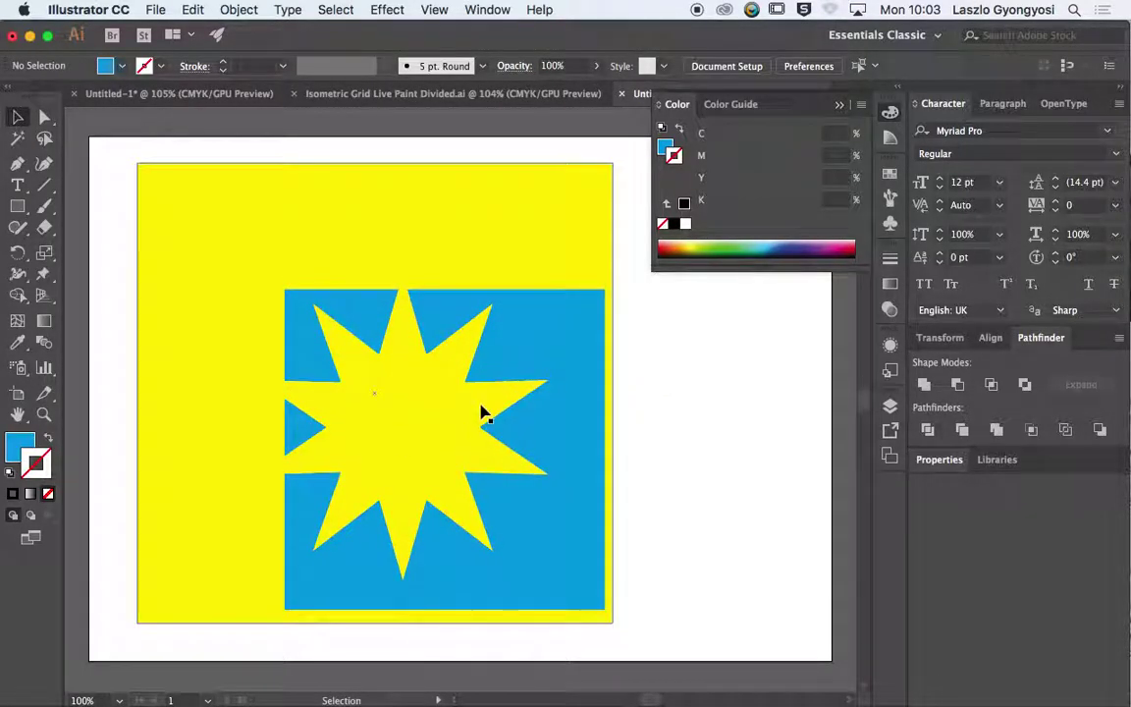